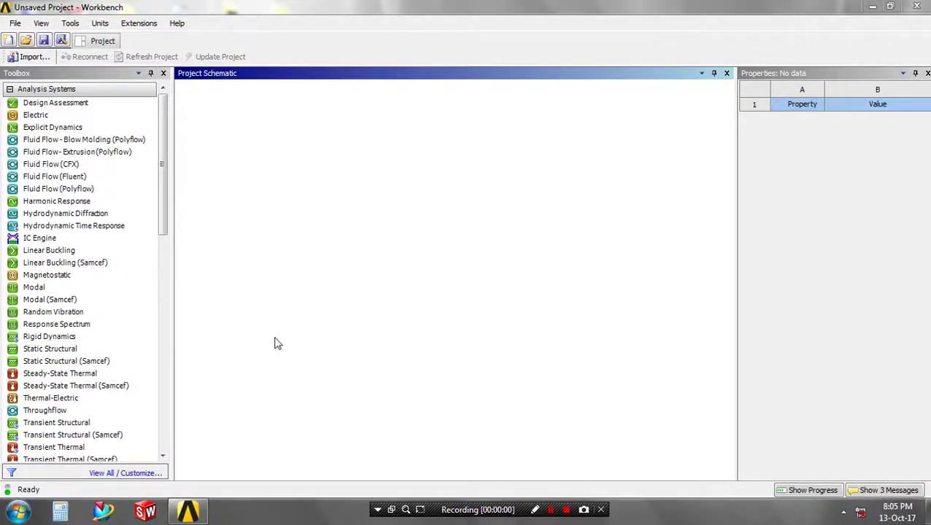
Create a standalone Static Structural system and open its Engineering Data sources
left_click_drag(108, 349, 264, 172)
double_click(276, 144)
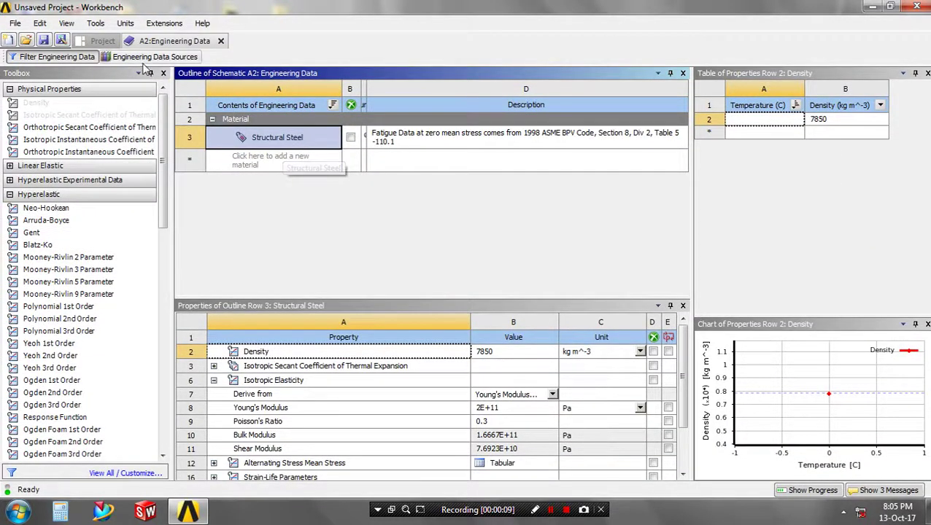
left_click(142, 58)
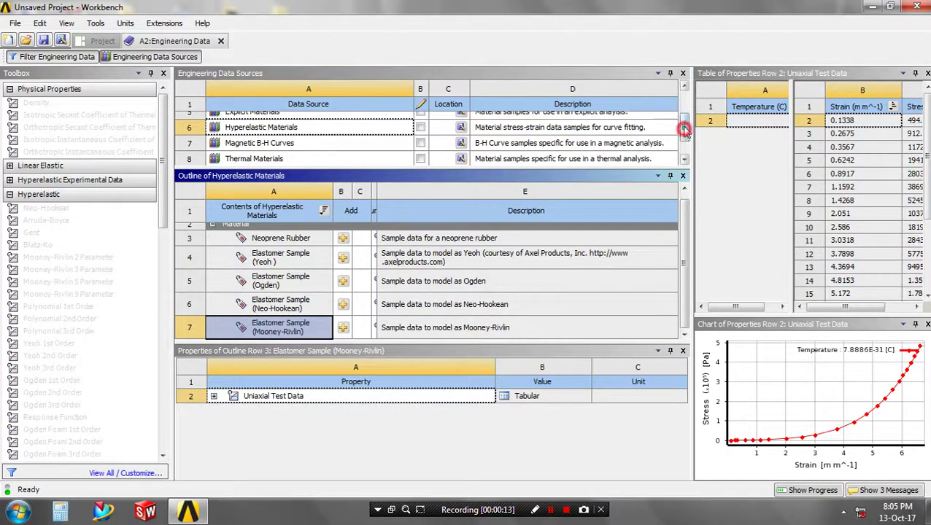
Add Polyethylene from the General Materials library to the engineering data
left_click_drag(685, 130, 684, 108)
left_click(328, 139)
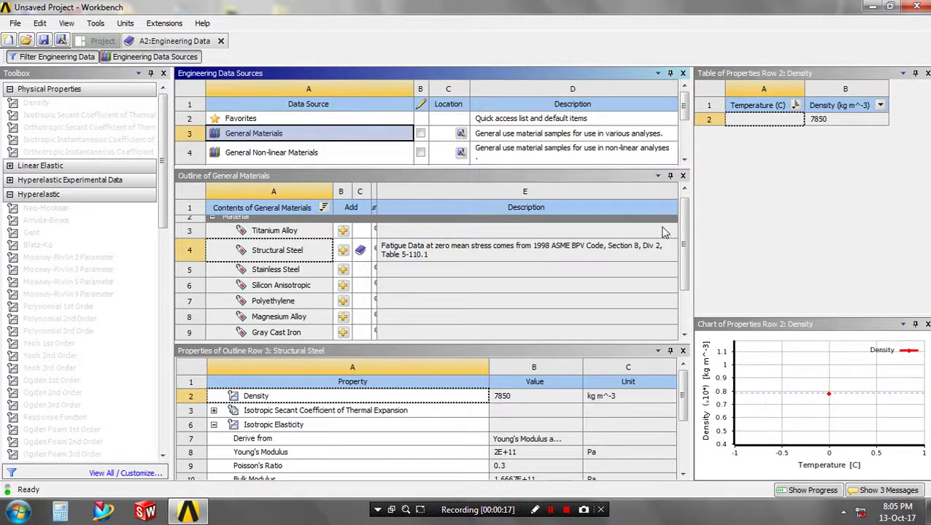
left_click_drag(684, 243, 684, 253)
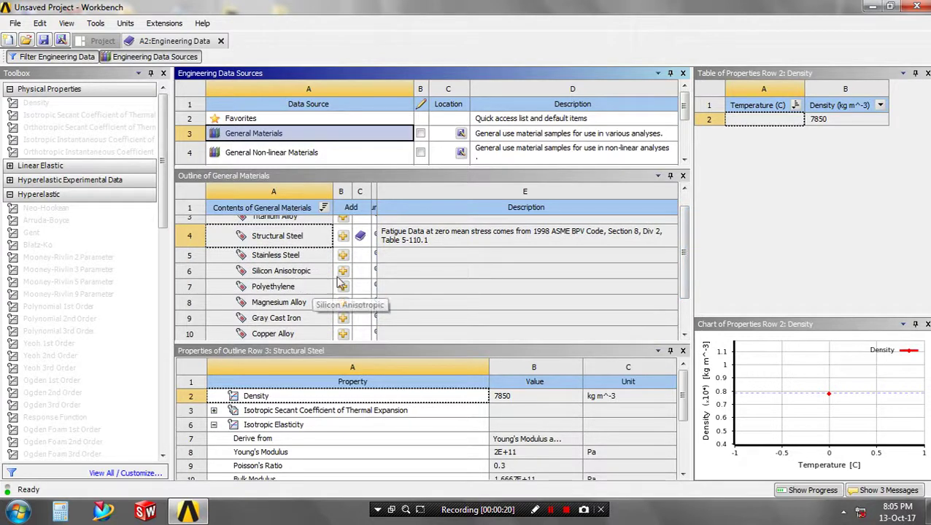
left_click_drag(686, 245, 680, 262)
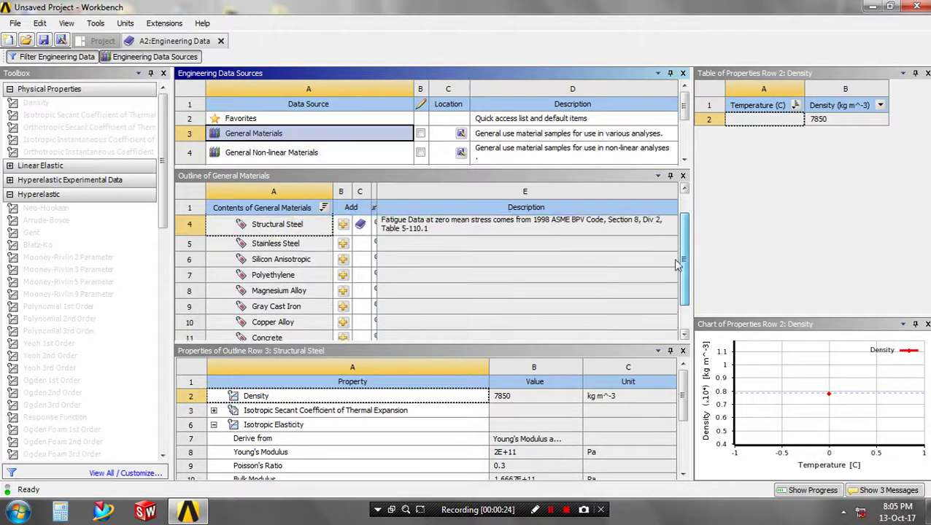
left_click(357, 283)
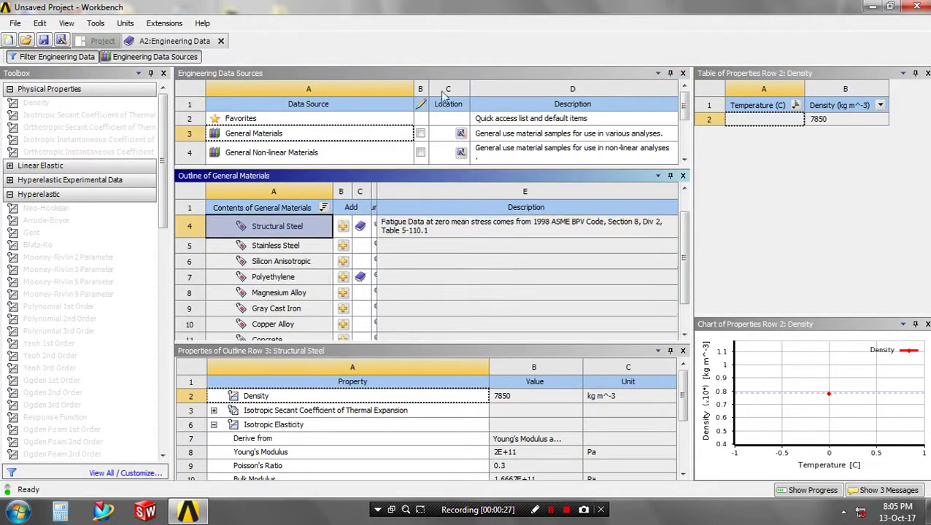
Import the recent chair file mkk.stp as geometry and open the model in Mechanical
left_click(103, 41)
left_click(294, 157)
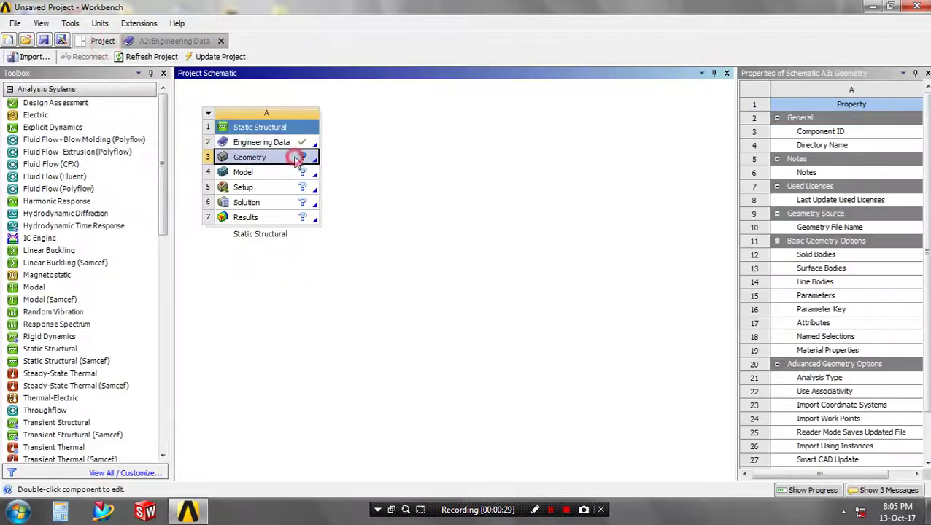
right_click(297, 160)
mouse_move(352, 180)
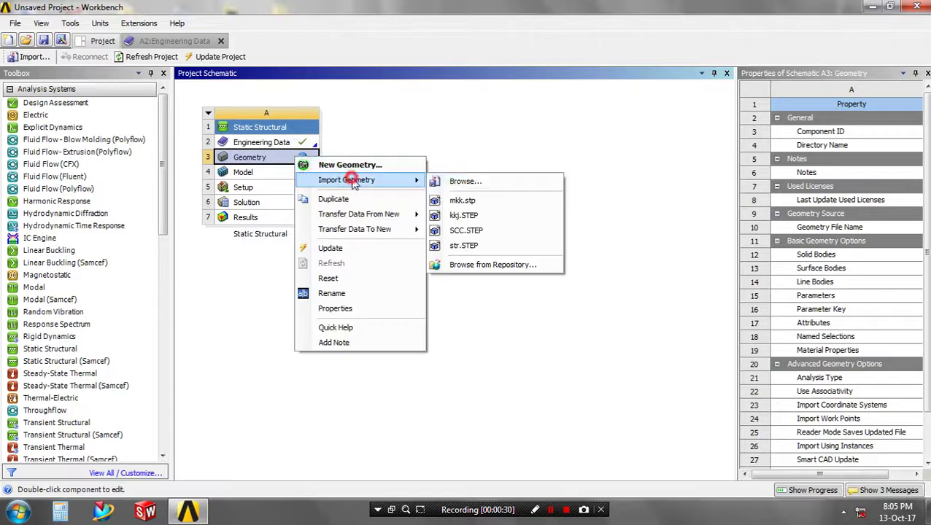
left_click(455, 202)
double_click(280, 173)
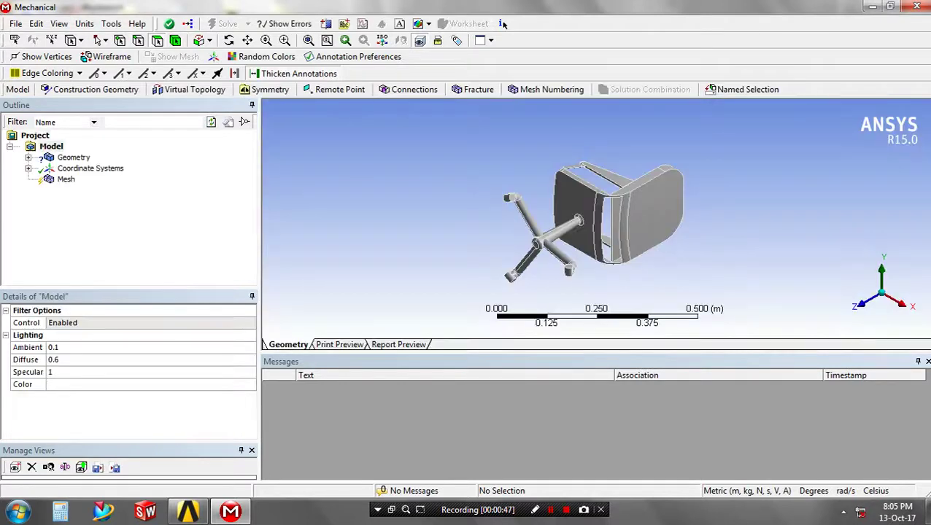
key("alt+Tab")
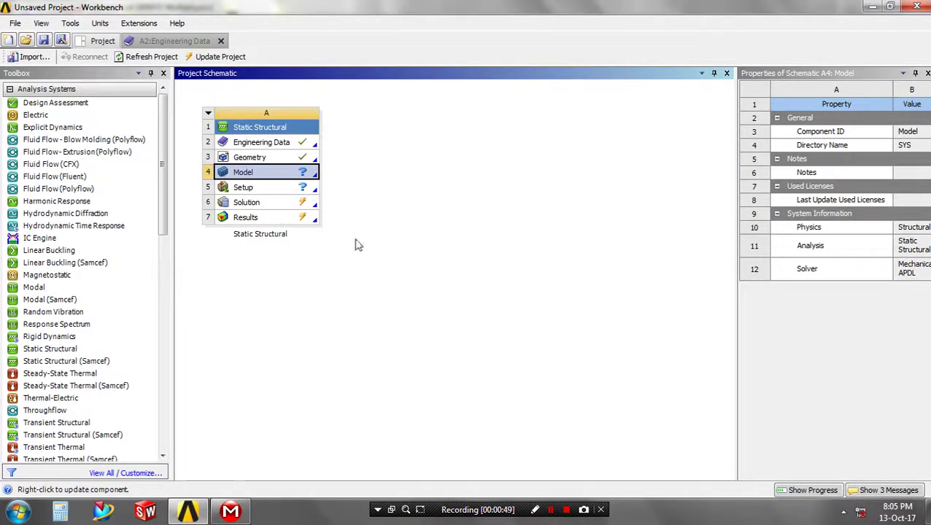
Assign Polyethylene as the material of the MKK chair body
left_click(246, 514)
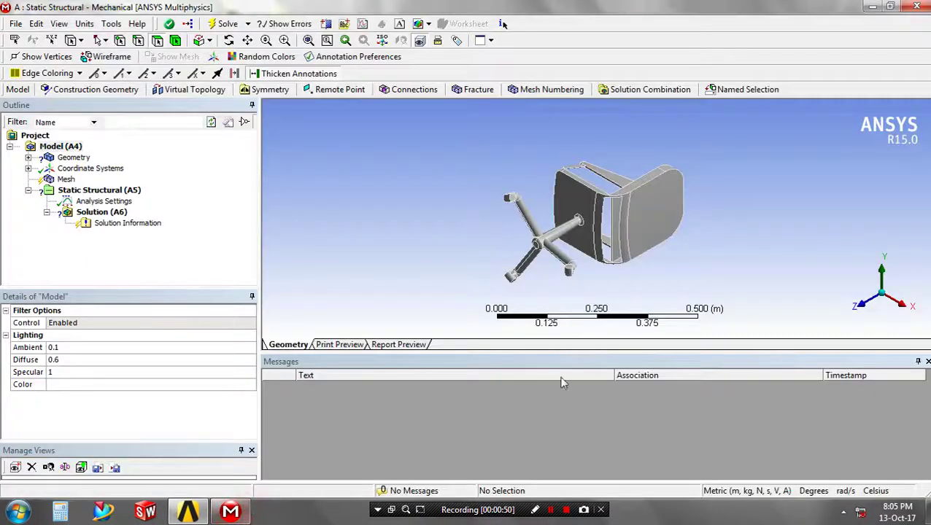
left_click(925, 363)
middle_click_drag(550, 378, 587, 286)
left_click(29, 157)
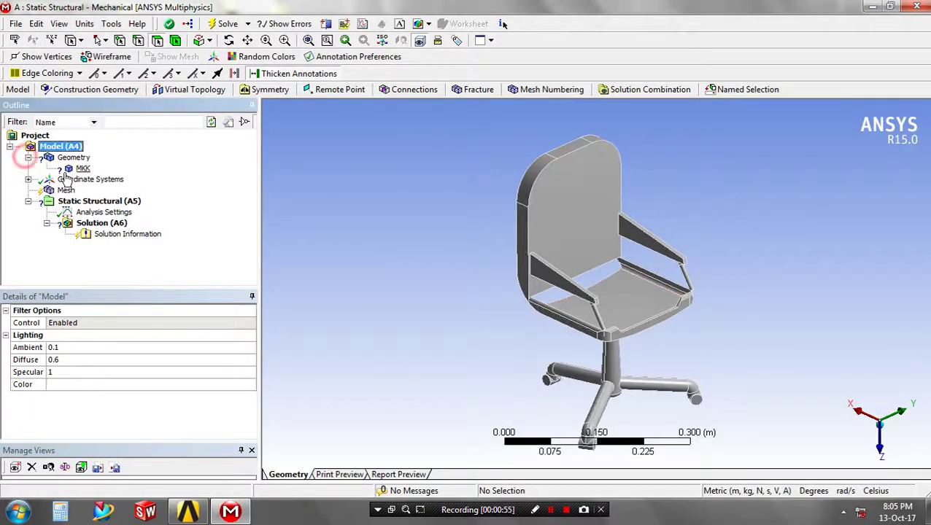
left_click(83, 169)
left_click(232, 399)
left_click(239, 399)
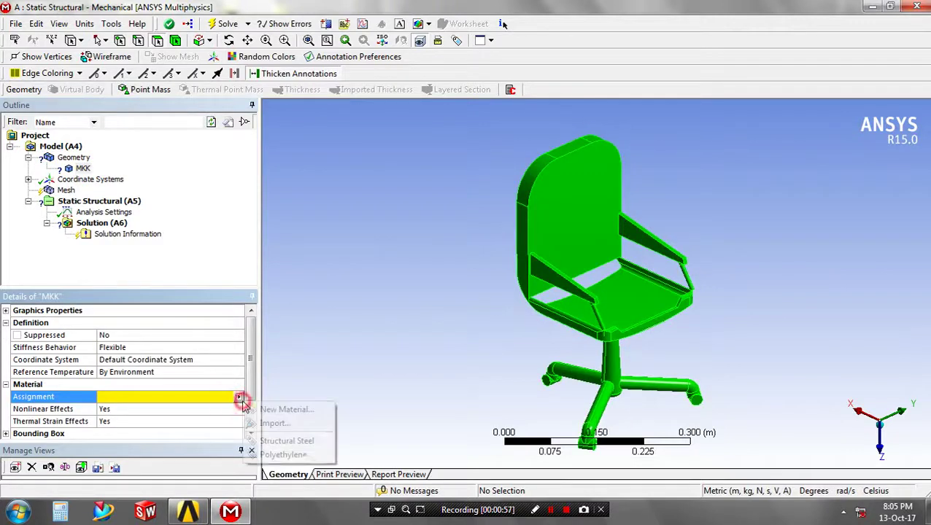
left_click(253, 452)
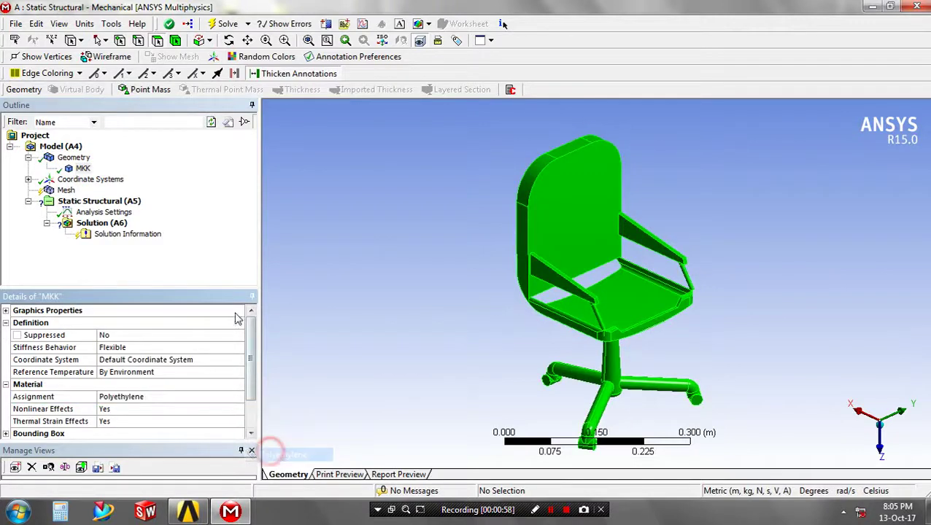
Generate the default mesh on the chair
left_click(65, 191)
right_click(68, 191)
left_click(111, 239)
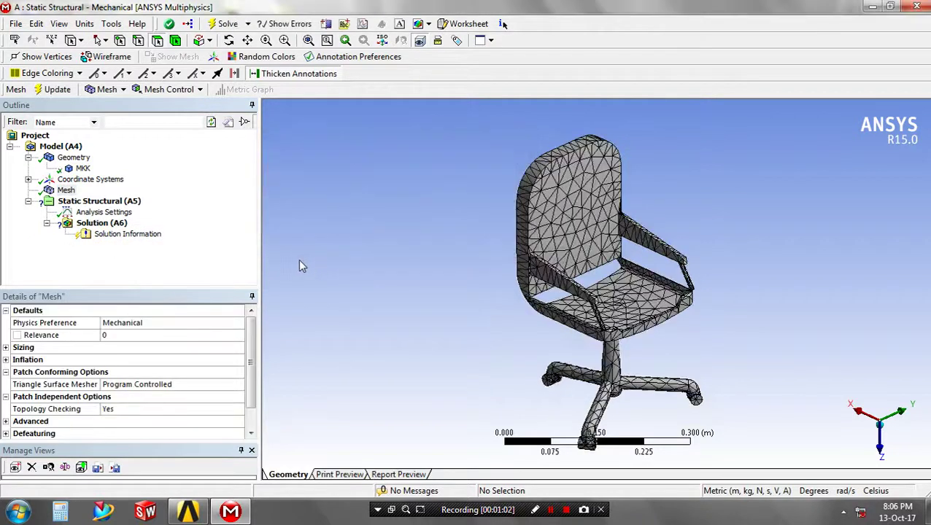
Add a force load on the chair's seat and stem faces
left_click(110, 201)
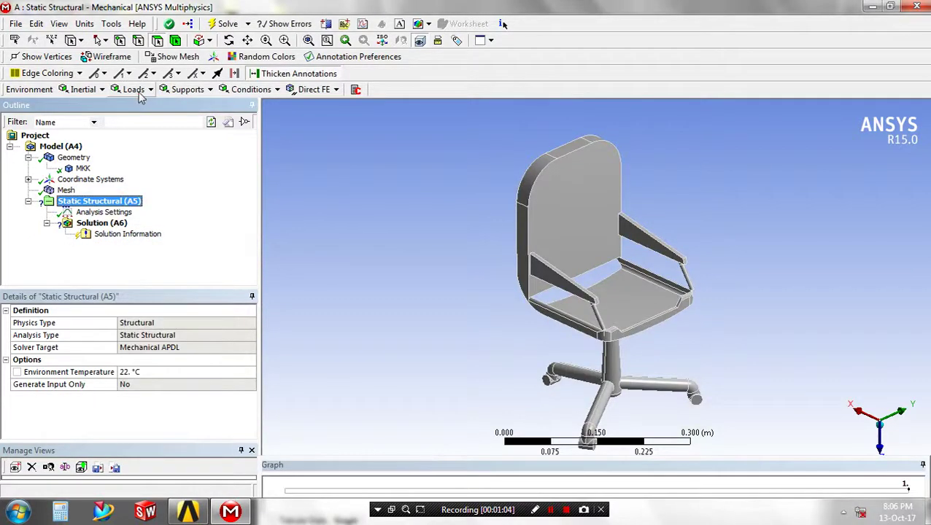
left_click(134, 89)
left_click(157, 143)
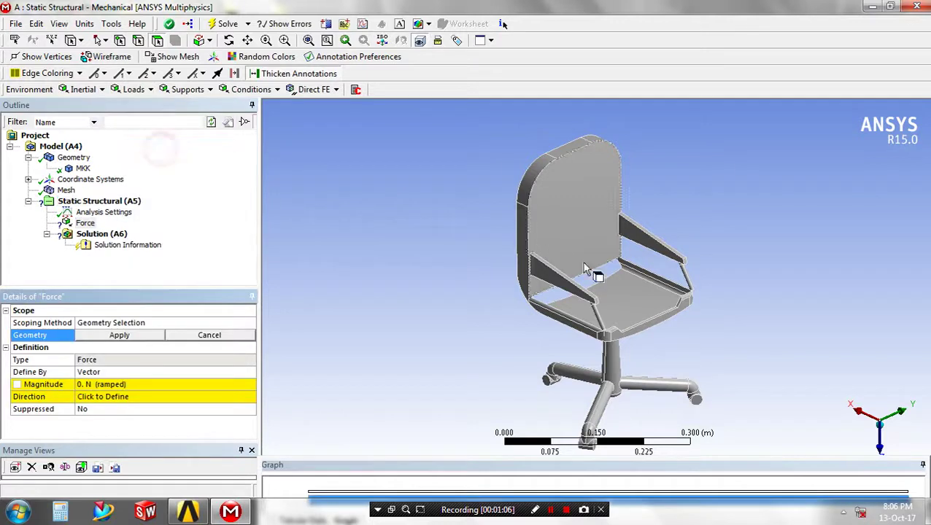
left_click(622, 301)
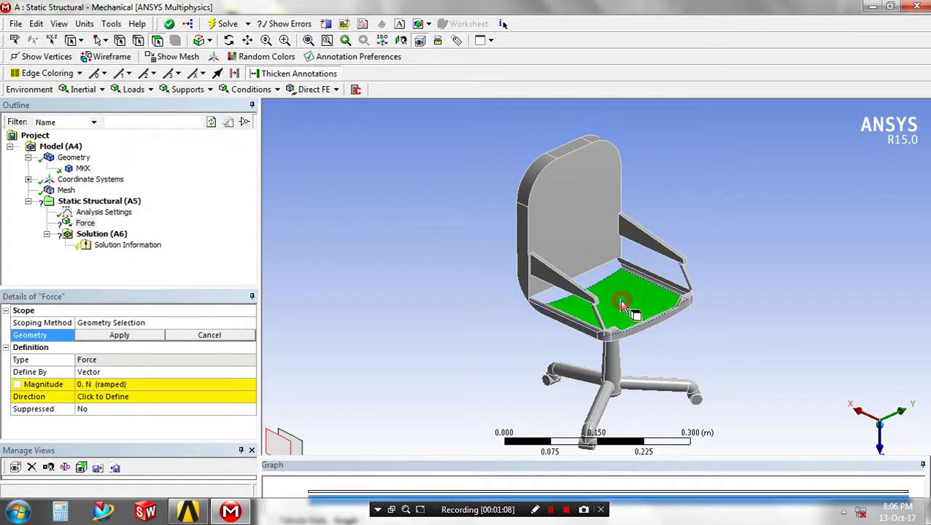
left_click(611, 362, "ctrl")
middle_click_drag(623, 363, 621, 369)
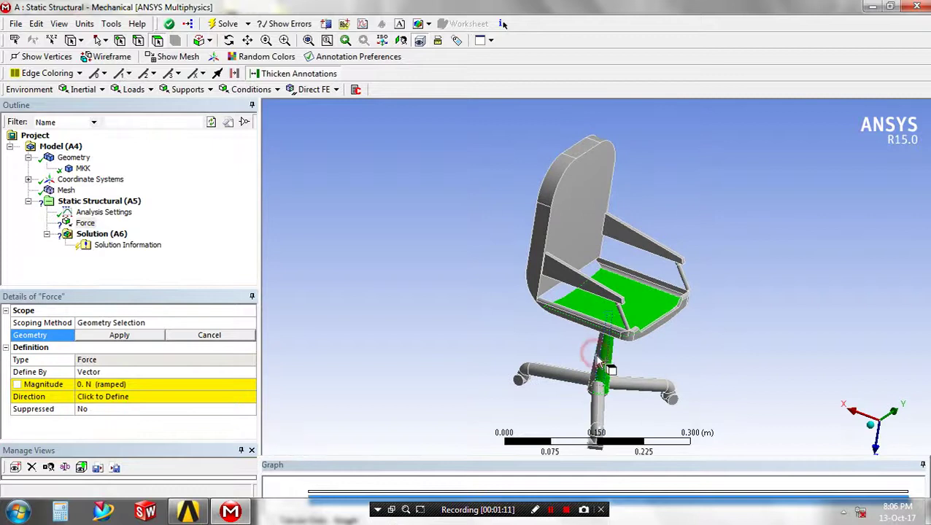
left_click(119, 334)
Set the force to 1500 N, directed downward along the stem
left_click(124, 384)
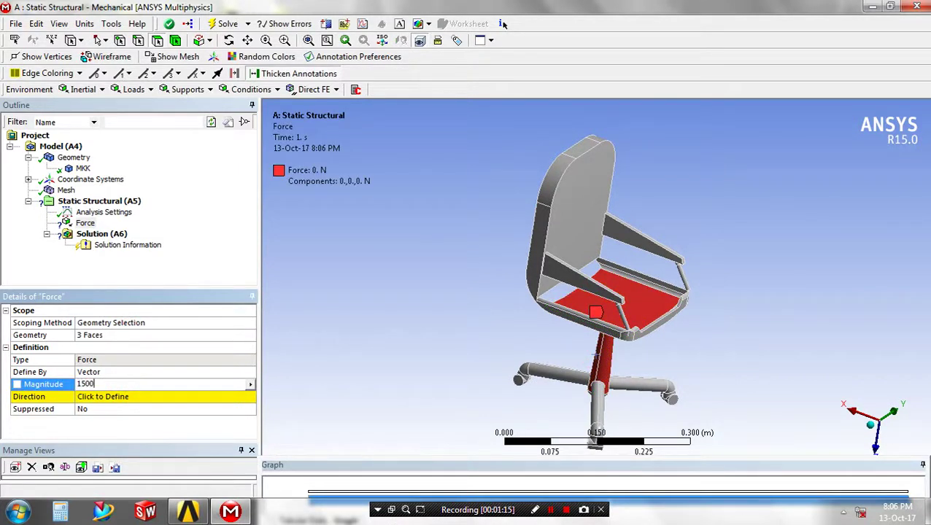
left_click(176, 398)
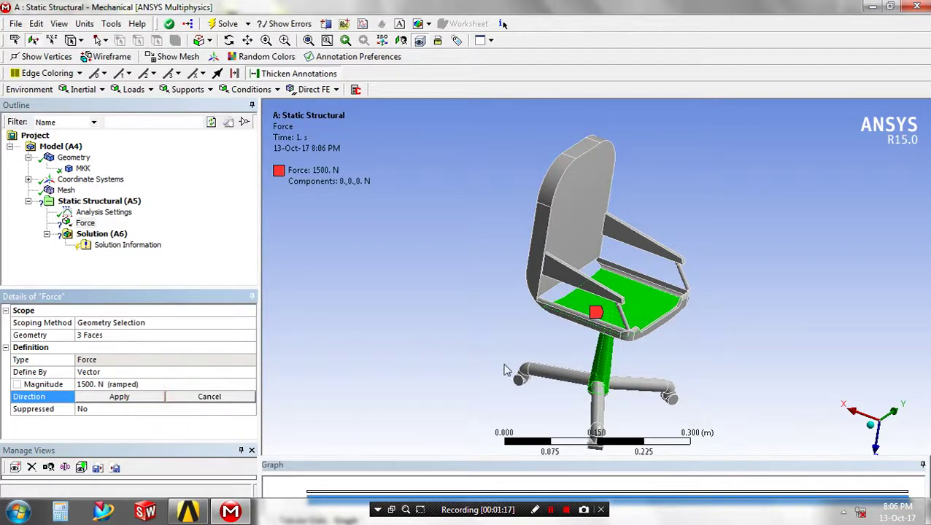
left_click(610, 356)
middle_click_drag(532, 364, 434, 381)
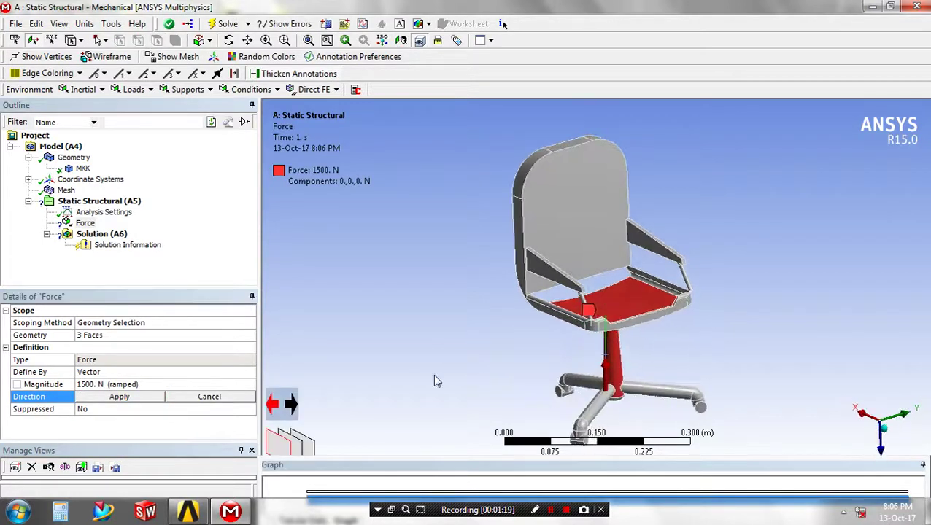
left_click(290, 404)
left_click(133, 397)
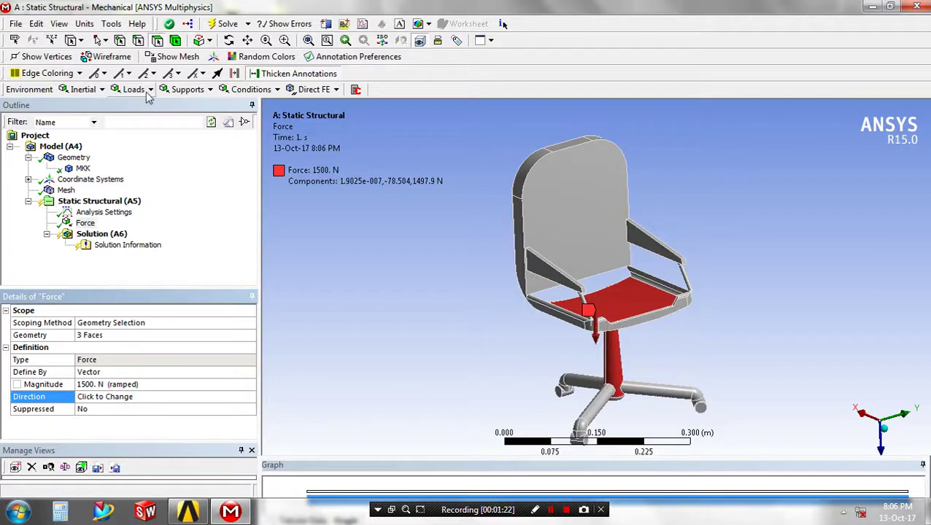
left_click(182, 151)
mouse_move(481, 296)
middle_mouse_down()
mouse_move(536, 270)
mouse_move(544, 291)
mouse_move(488, 290)
middle_mouse_up()
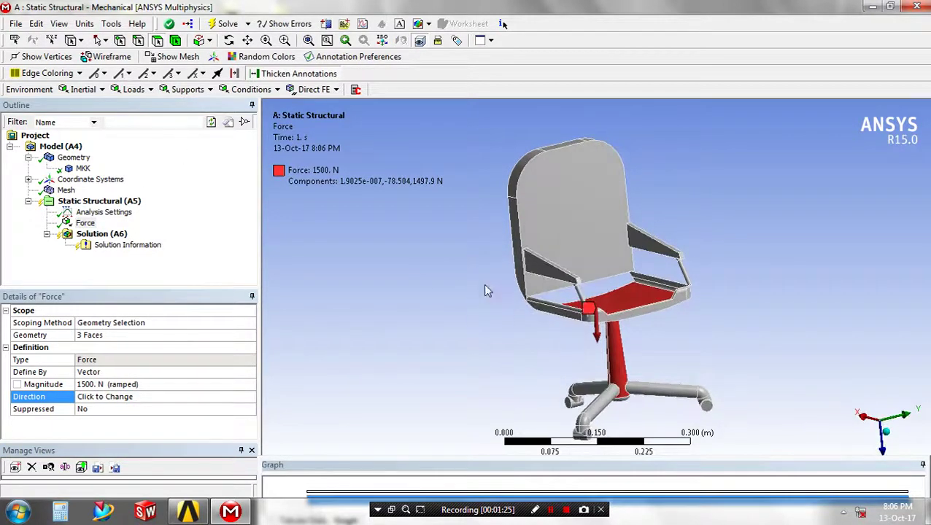
Add a second force load and delete the unwanted Pressure load
left_click(150, 90)
left_click(145, 106)
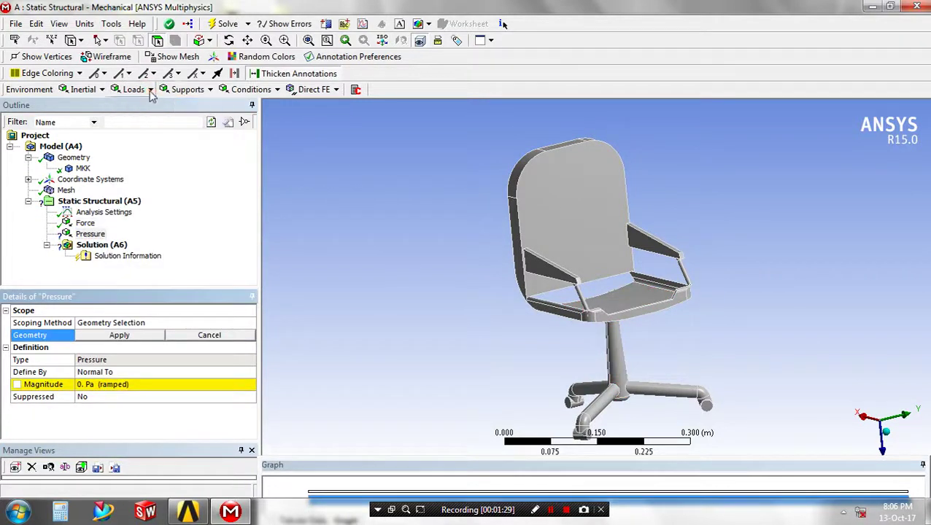
left_click(149, 91)
left_click(135, 147)
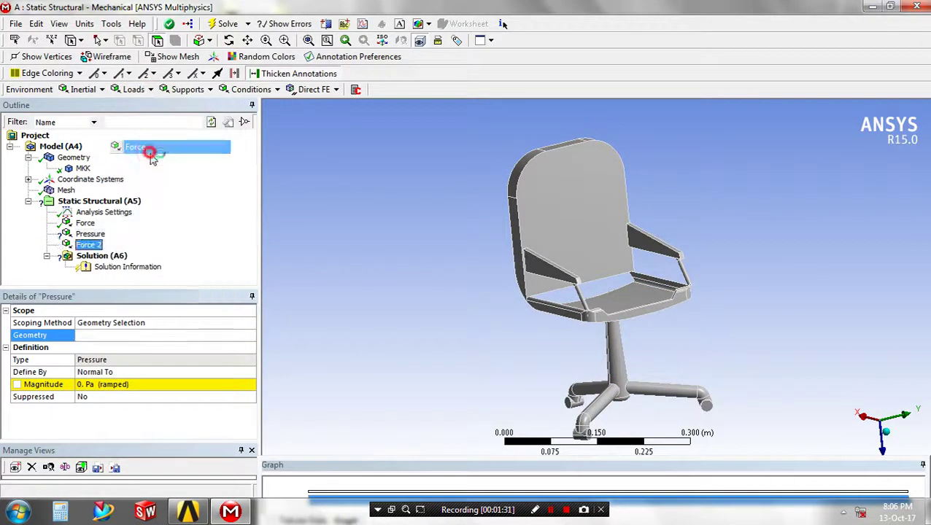
right_click(92, 234)
left_click(123, 327)
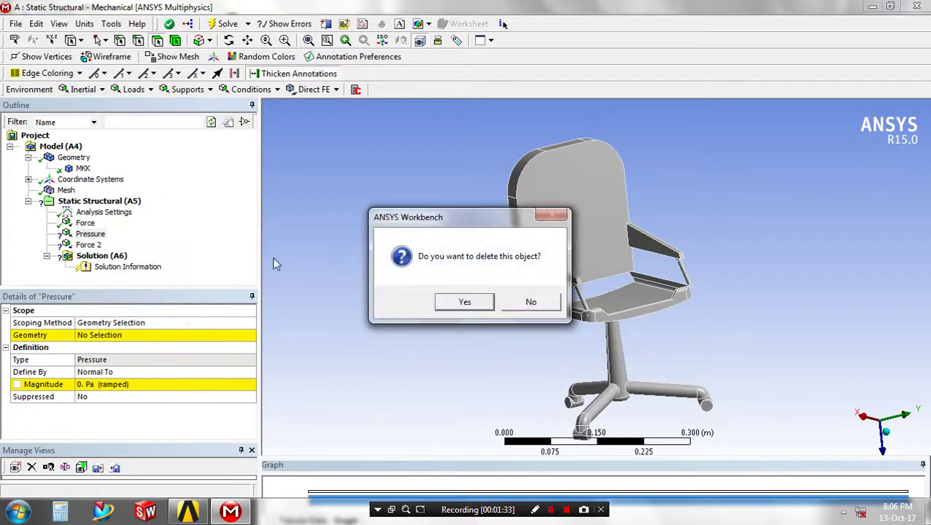
left_click(460, 304)
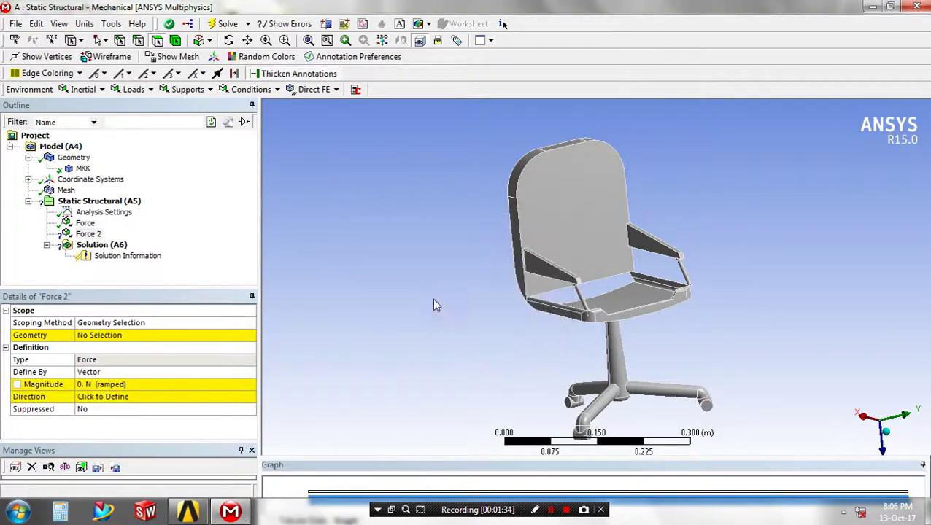
Apply a 500 N force to the backrest face, flipped to components 500, 0, 0
left_click(584, 228)
left_click(116, 335)
left_click(120, 335)
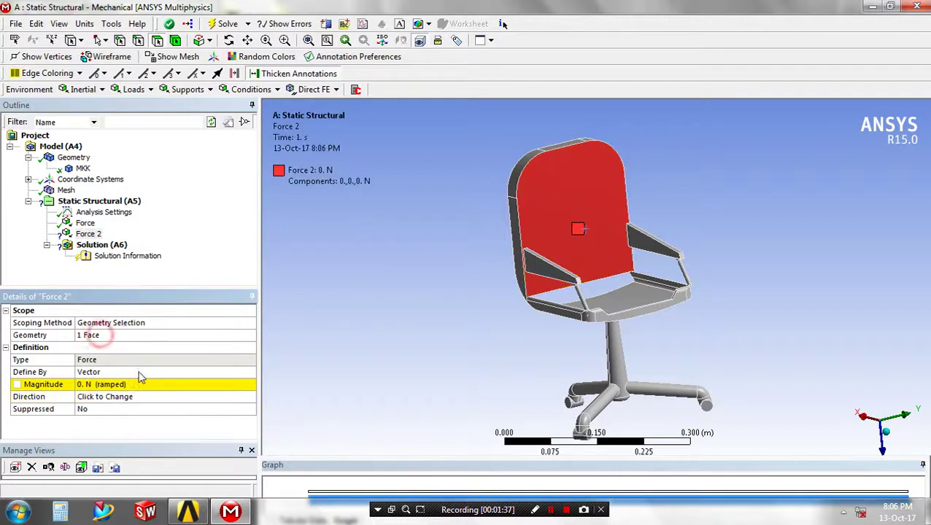
left_click(125, 384)
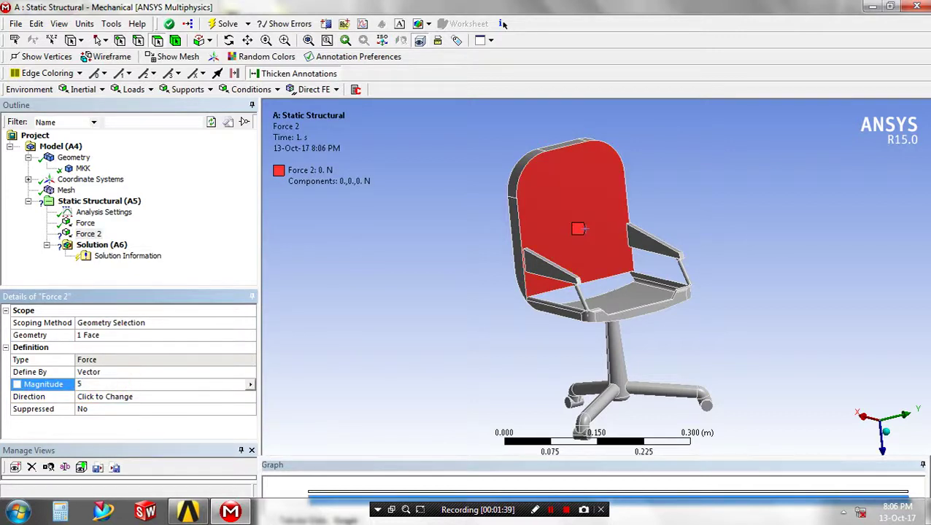
type("500")
key("Return")
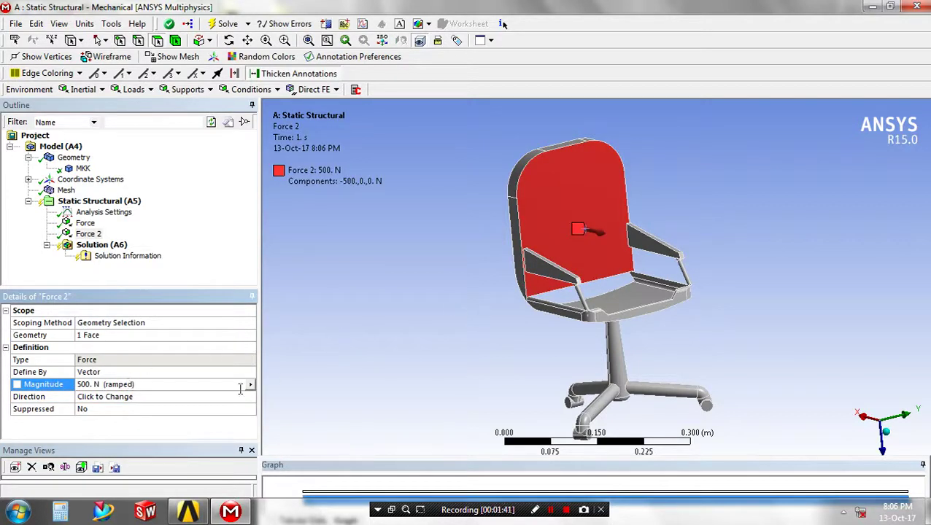
left_click(184, 397)
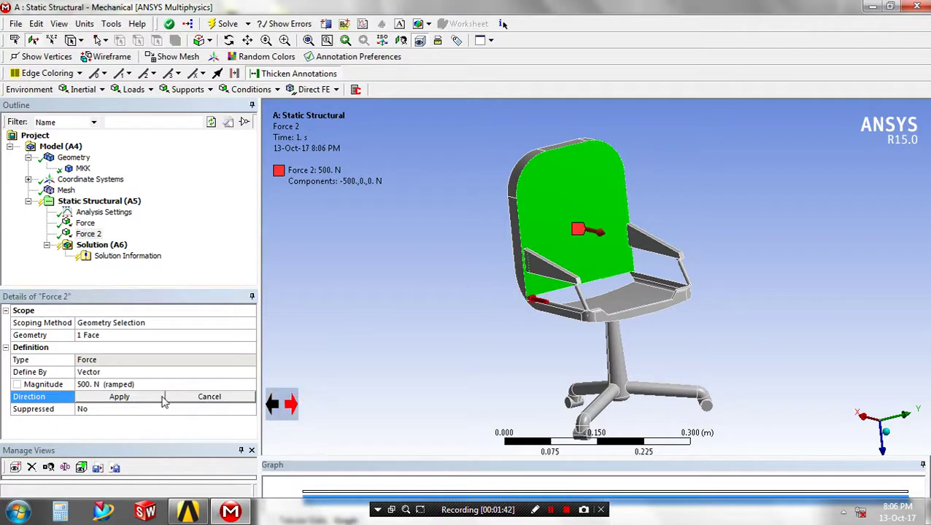
left_click(132, 397)
left_click_drag(452, 340, 406, 348)
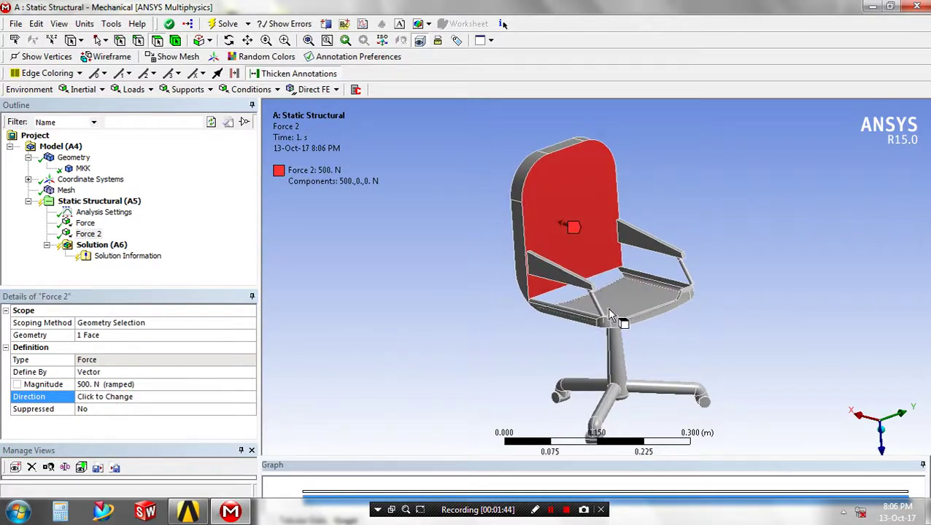
scroll(606, 307, "up", 5)
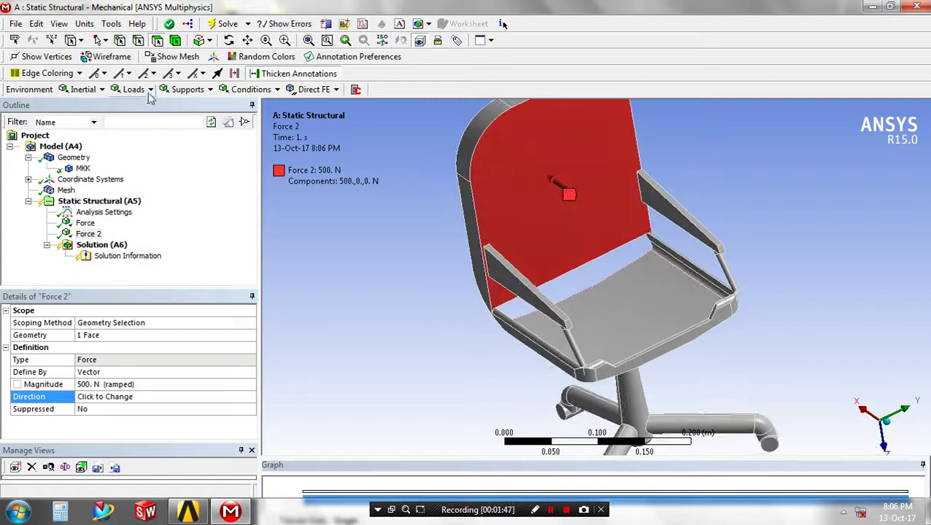
left_click(181, 90)
Add a third force of 250 N on both armrest top faces
left_click(134, 92)
left_click(136, 90)
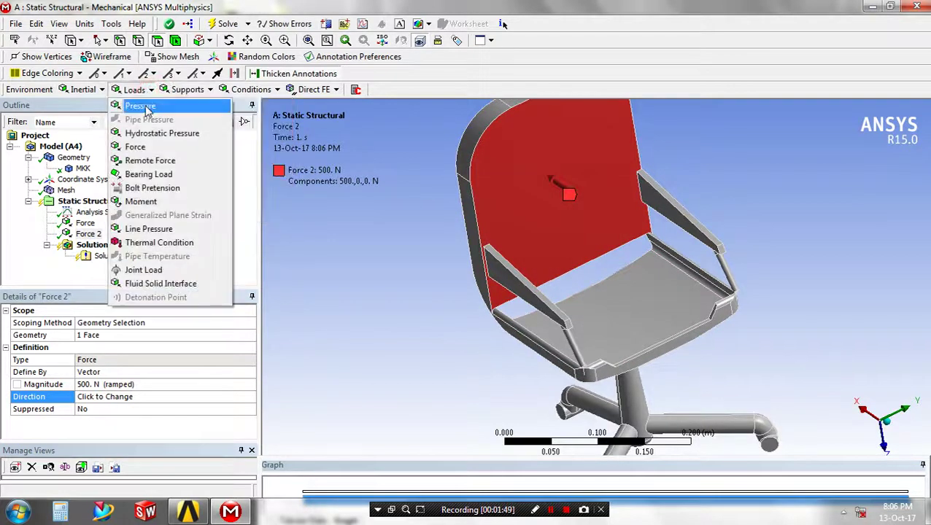
left_click(142, 147)
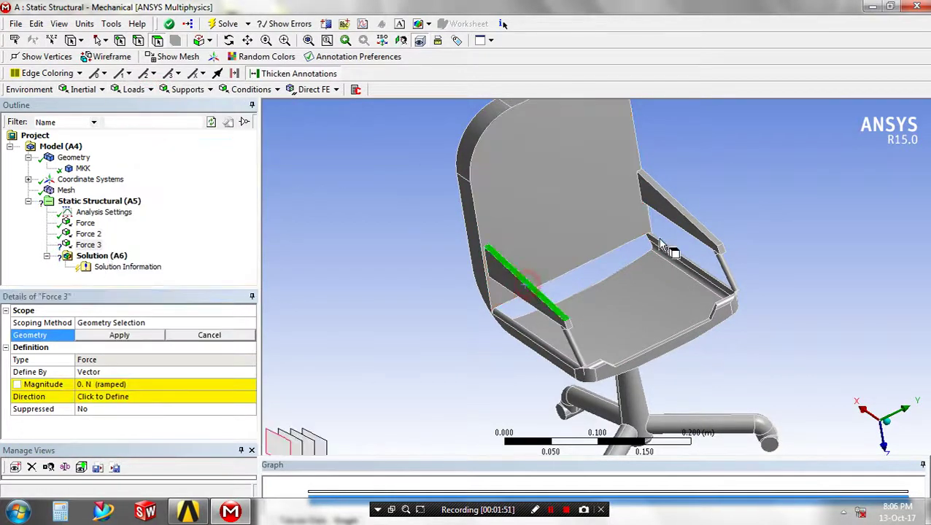
left_click(696, 226, "ctrl")
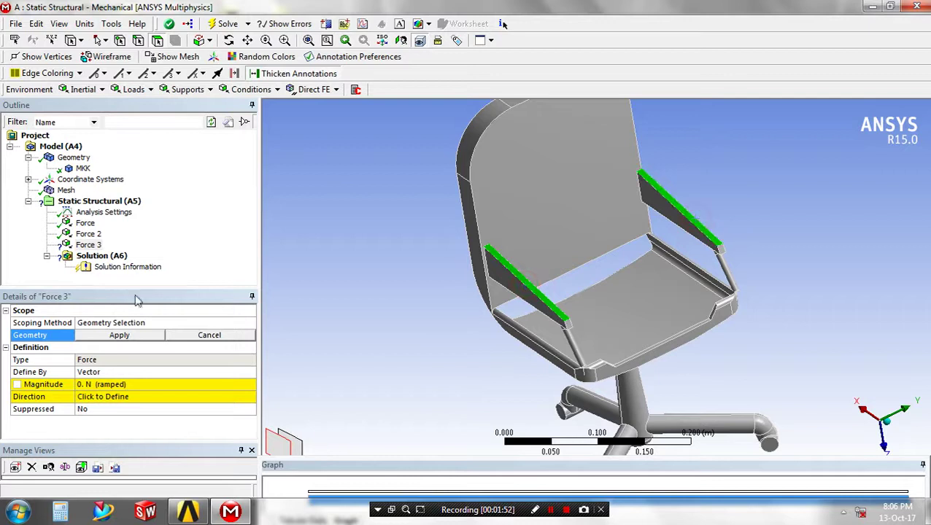
left_click(117, 335)
left_click(110, 384)
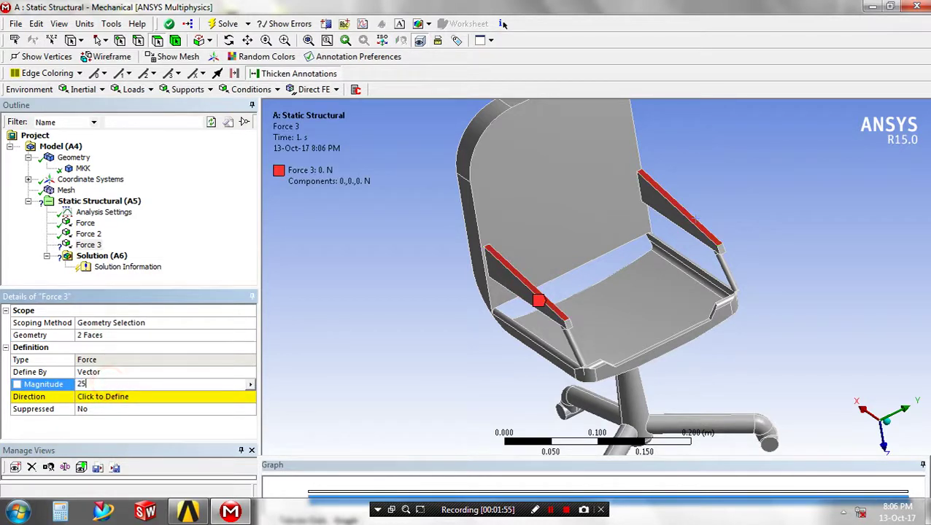
left_click(122, 401)
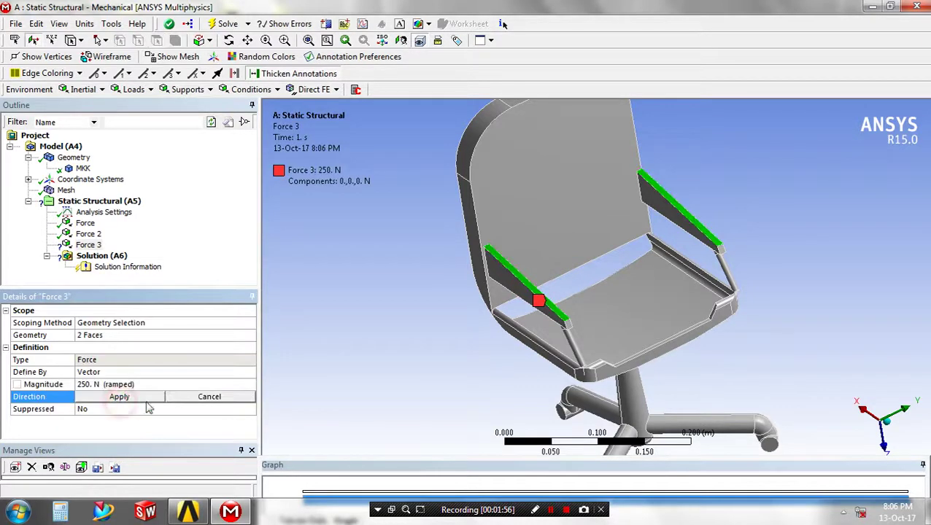
Set the force direction from the backrest edge, reverse it, and re-enter 250 N
left_click(481, 238)
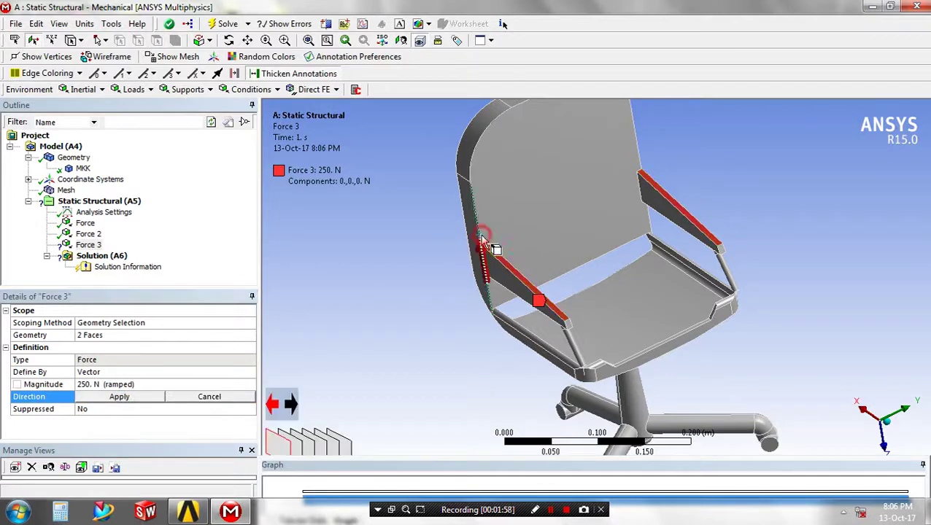
left_click(294, 403)
left_click(102, 384)
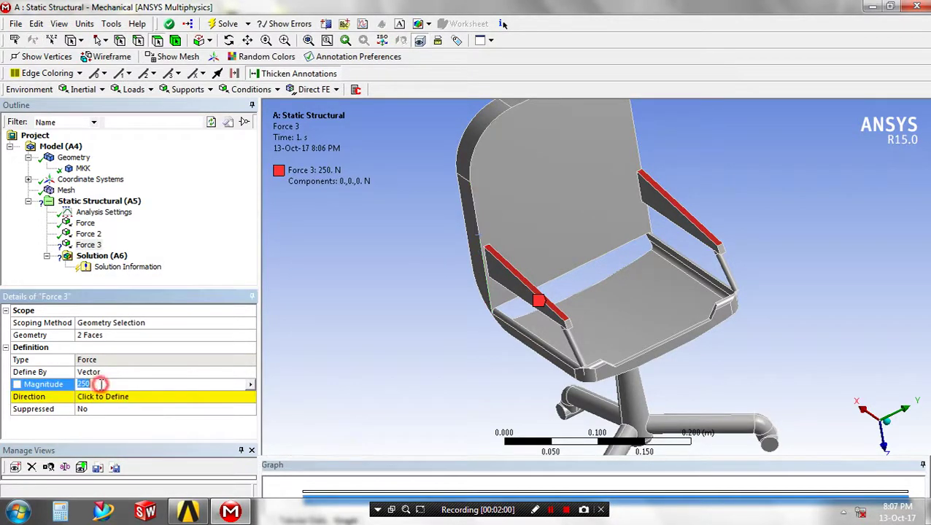
left_click(197, 400)
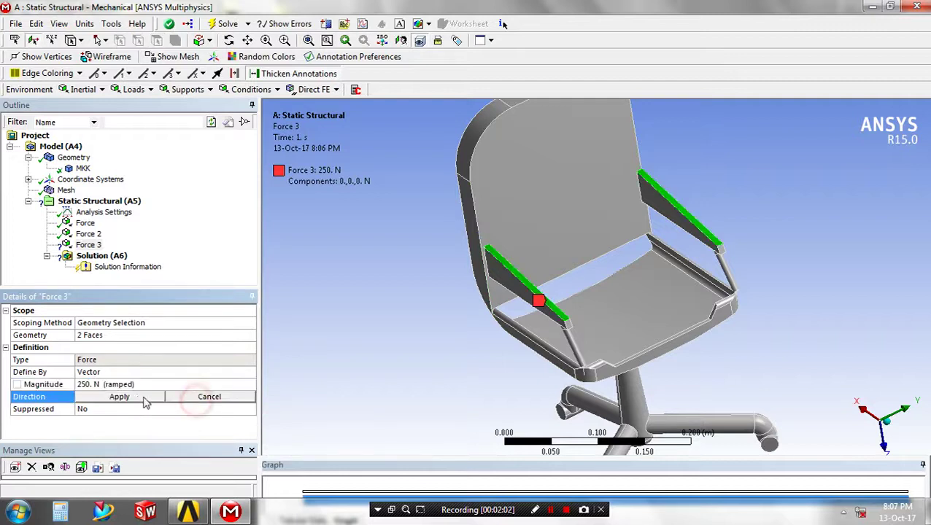
left_click(137, 399)
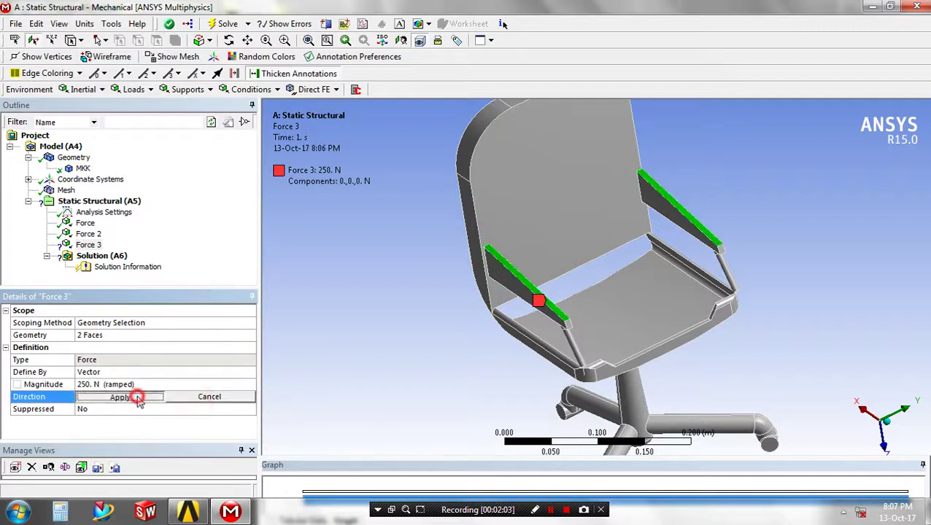
left_click(481, 235)
left_click(480, 245)
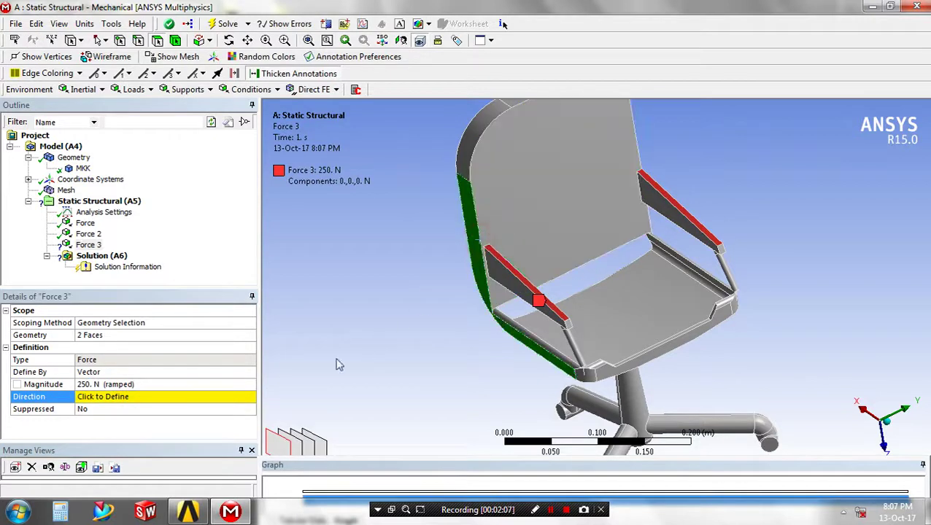
left_click(185, 403)
Point the force downward using the seat's left edge, giving components 0, 0, 250 N
scroll(487, 335, "up", 1)
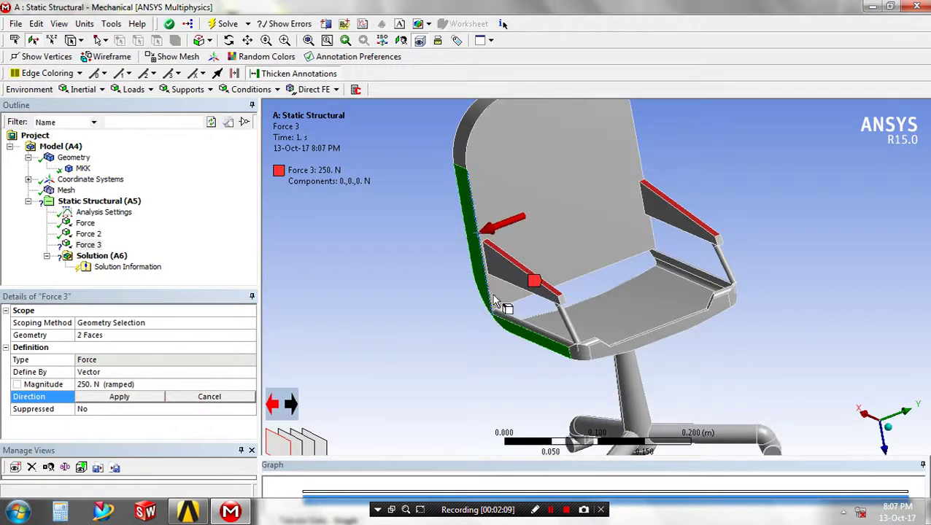
scroll(566, 314, "down", 2)
scroll(566, 314, "up", 3)
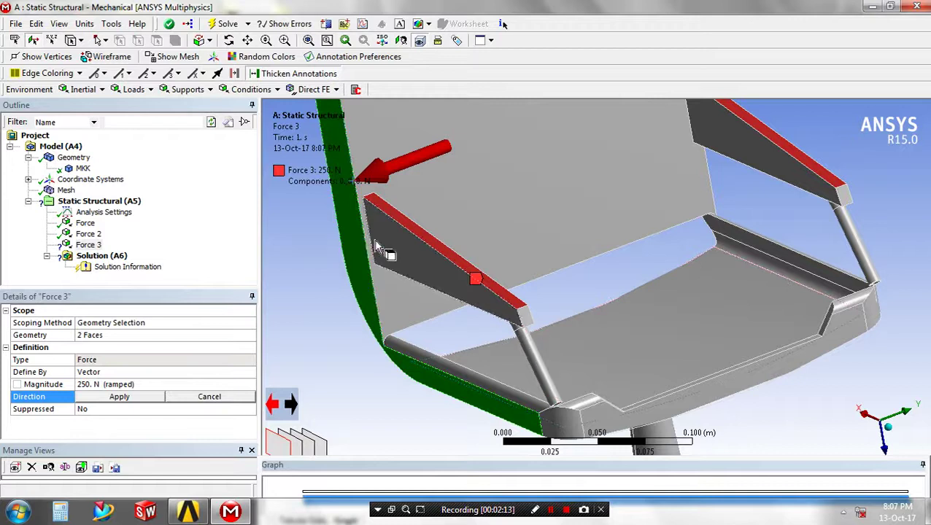
left_click(370, 266)
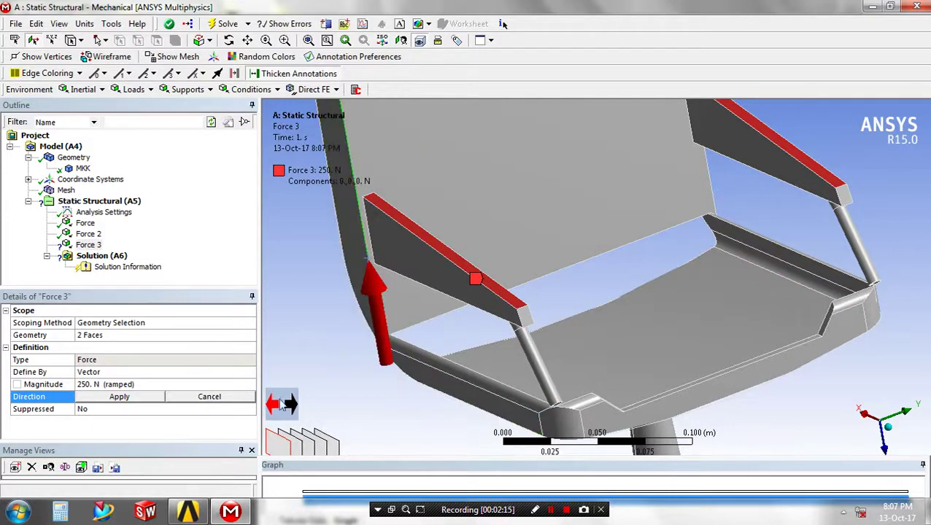
left_click(293, 404)
left_click(119, 397)
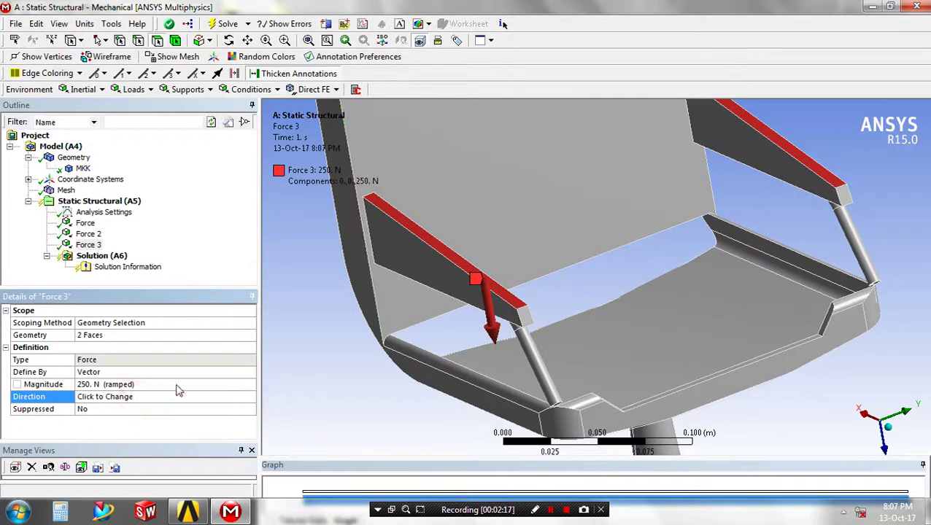
mouse_move(372, 296)
middle_mouse_down()
mouse_move(342, 284)
mouse_move(361, 299)
mouse_move(358, 287)
middle_mouse_up()
key("F7")
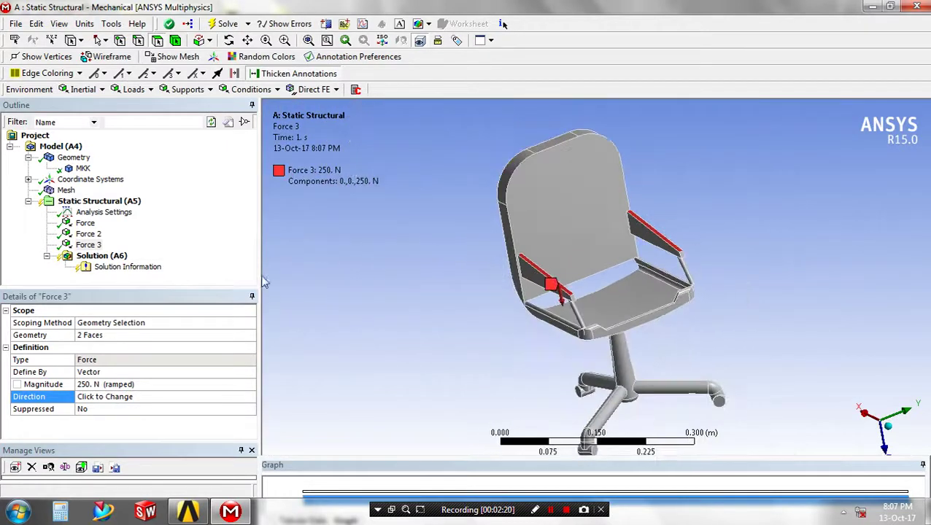
Add a Fixed Support on the bottom faces of three casters
left_click(187, 89)
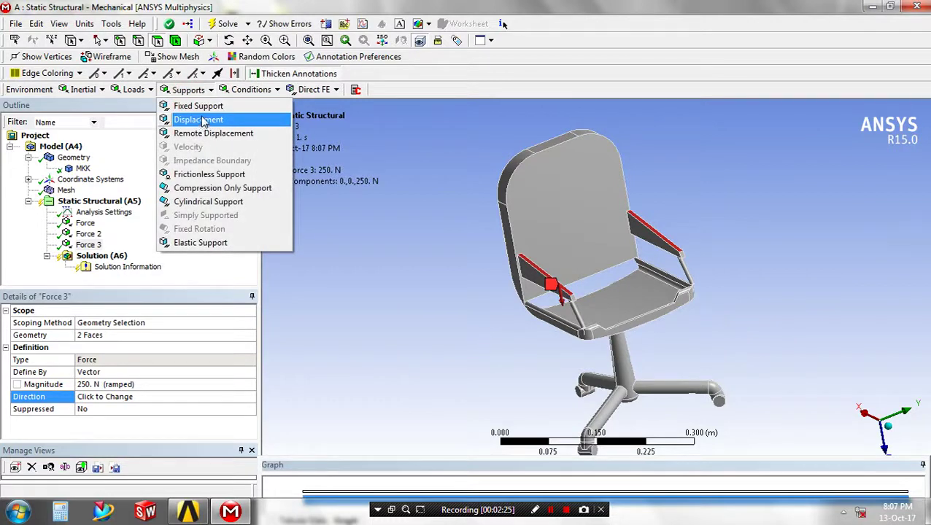
left_click(205, 108)
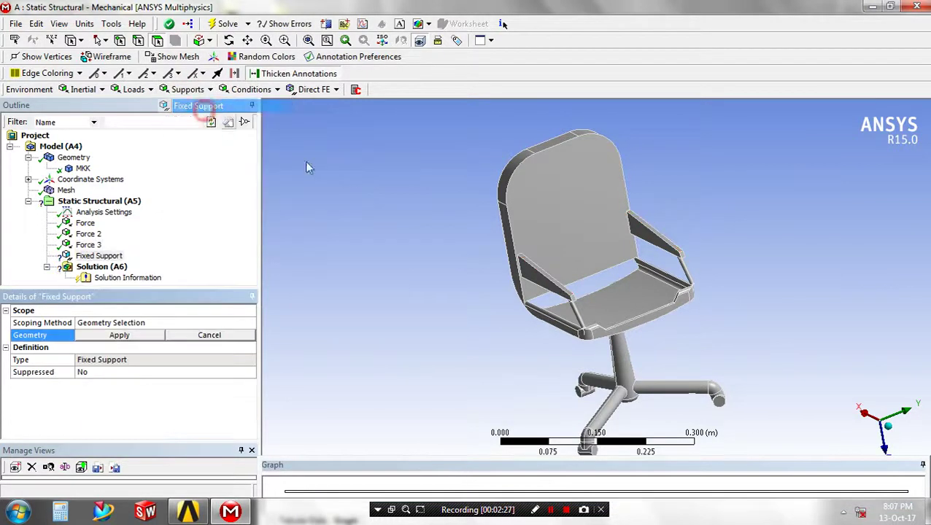
middle_click_drag(661, 415, 743, 337)
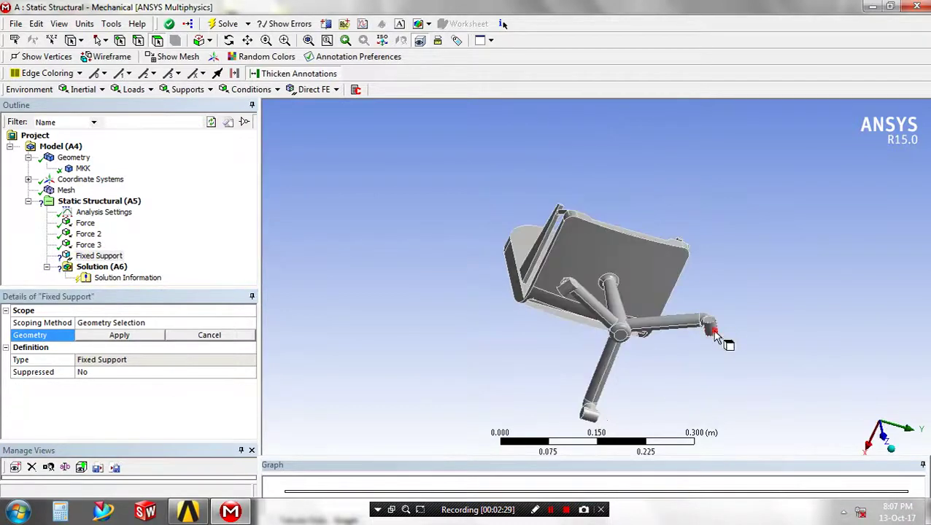
left_click(715, 334)
left_click(565, 288, "ctrl")
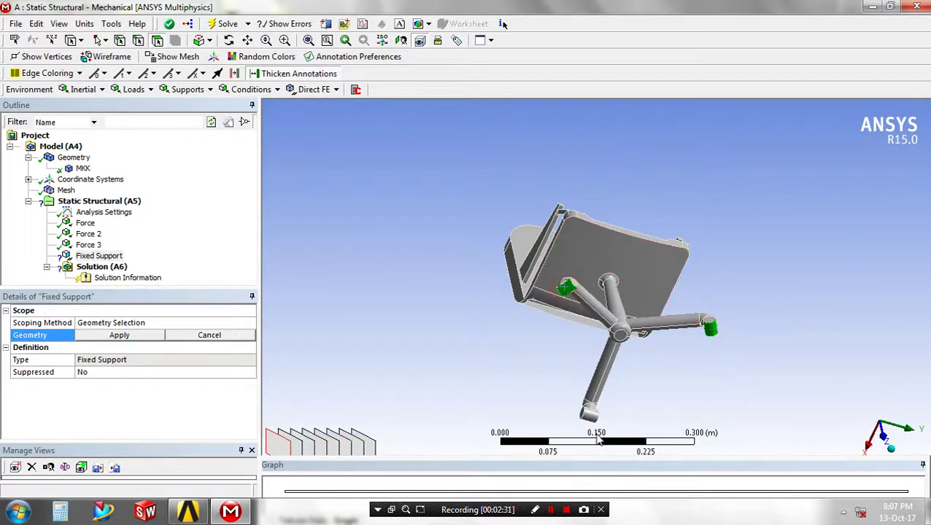
left_click(591, 421, "ctrl")
middle_click_drag(484, 322, 500, 386)
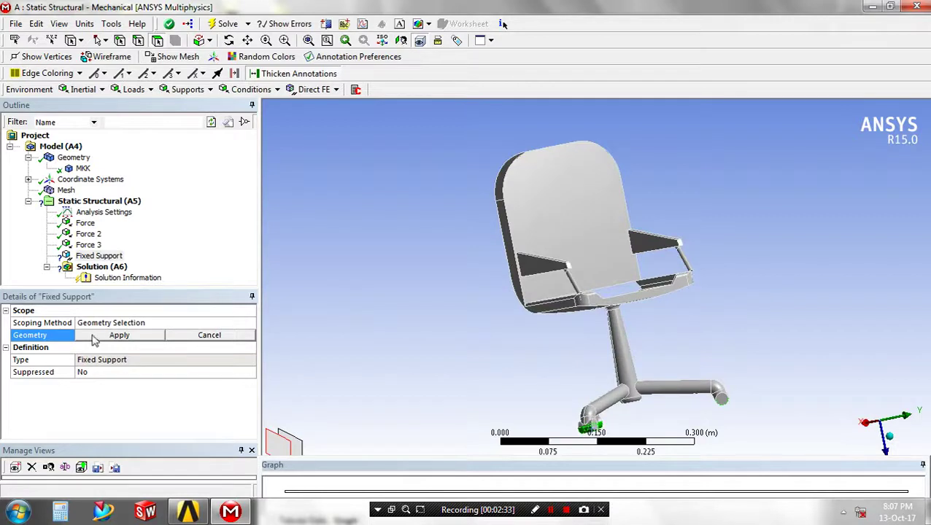
left_click(117, 335)
middle_click_drag(513, 339, 339, 276)
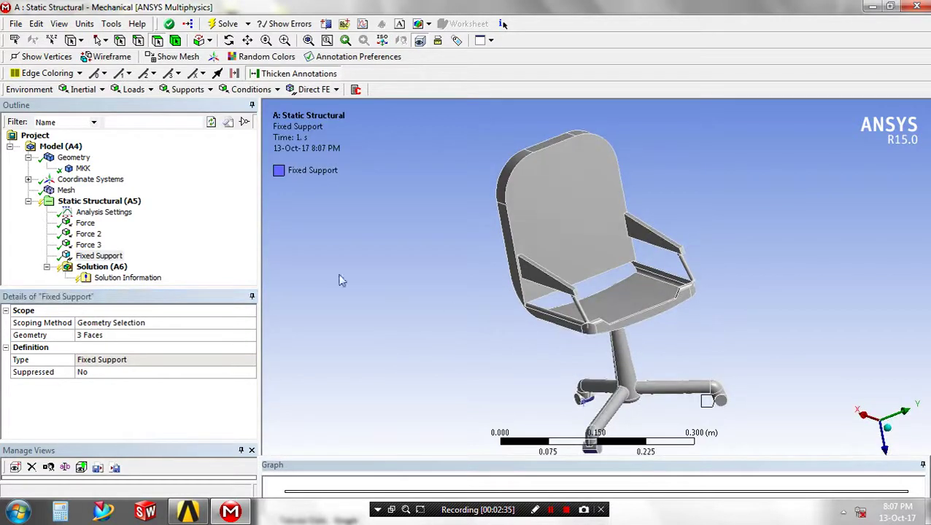
Add a 25 rad/s Rotational Velocity about the chair's central shaft axis
left_click(89, 90)
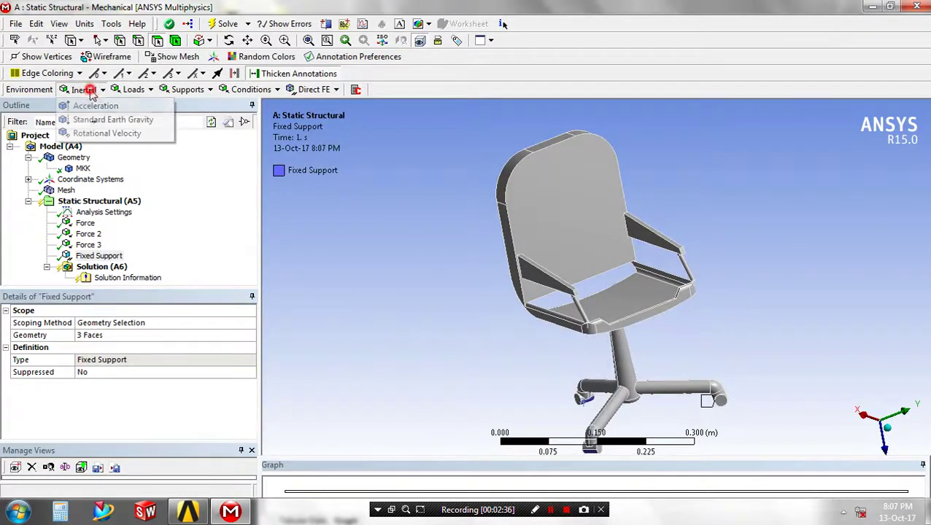
left_click(104, 133)
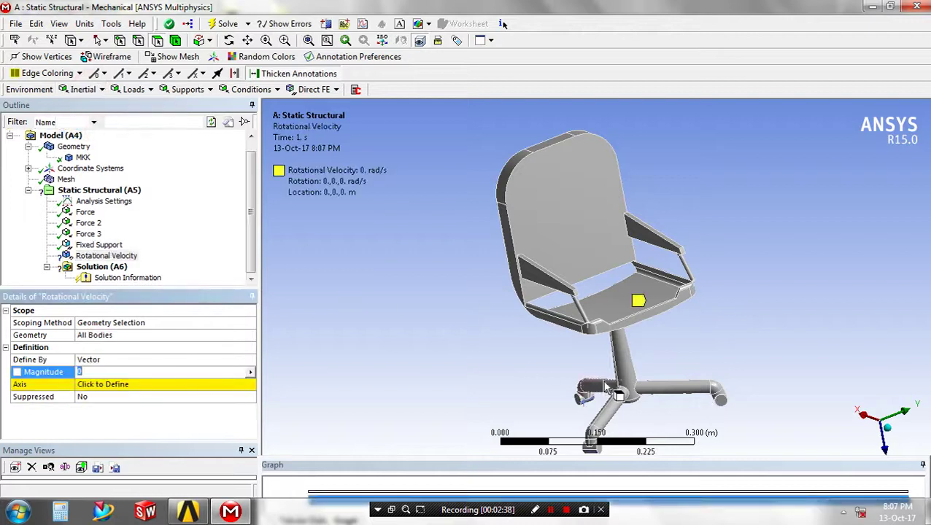
left_click(619, 372)
middle_click_drag(619, 372, 600, 368)
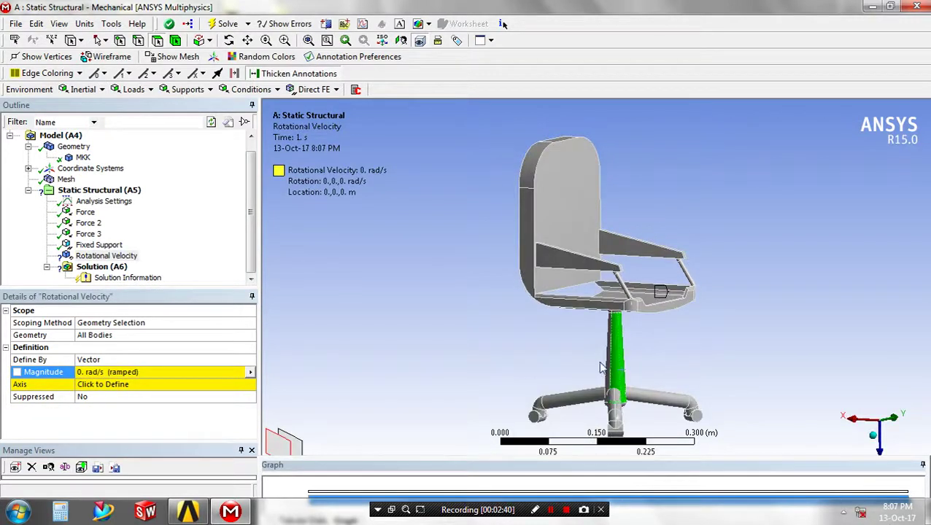
left_click(608, 365)
left_click(135, 372)
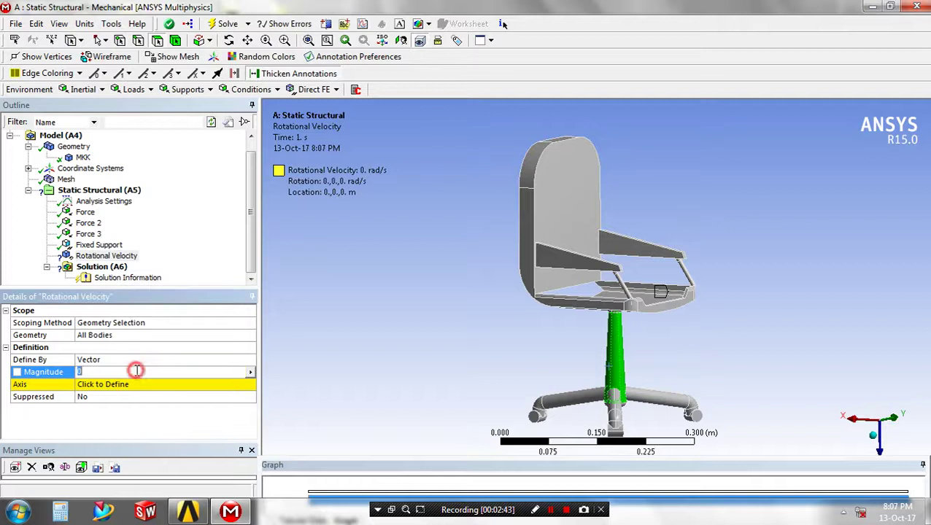
key("Return")
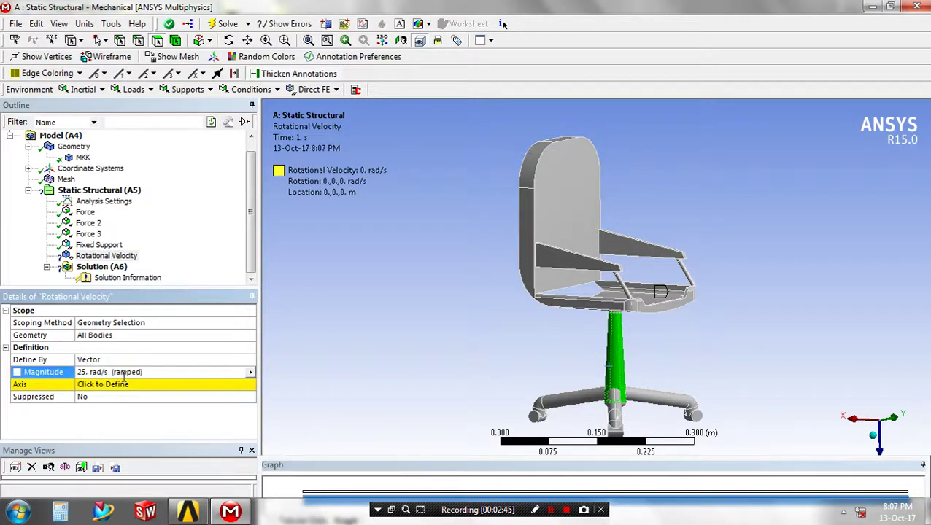
left_click(126, 384)
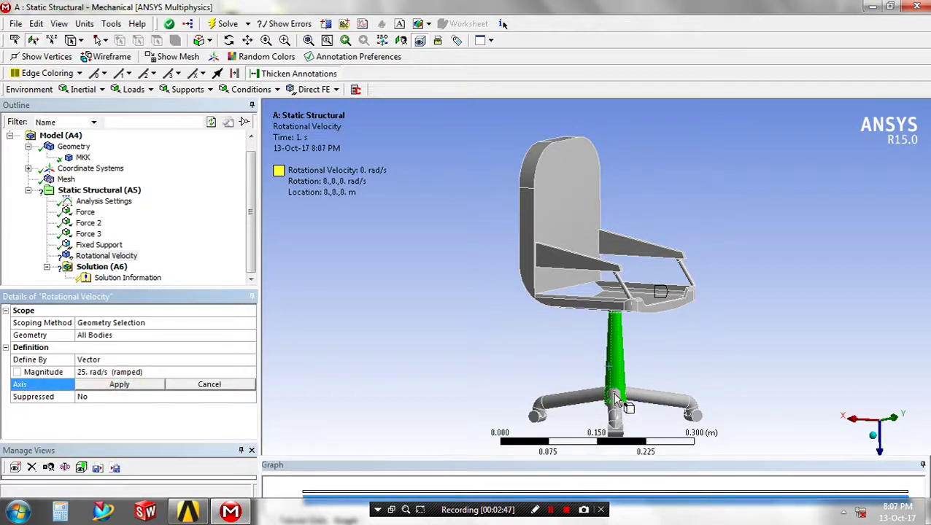
left_click(616, 358)
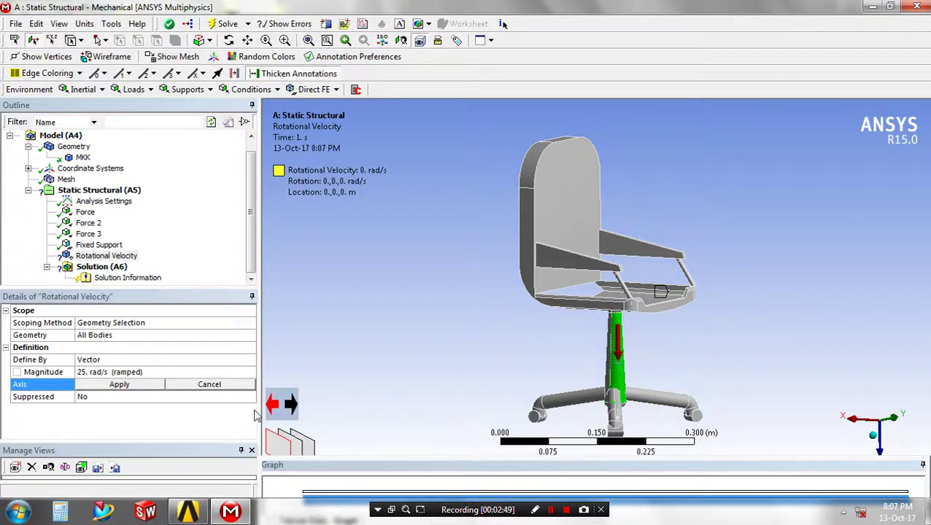
left_click(117, 385)
middle_click_drag(343, 382, 503, 387)
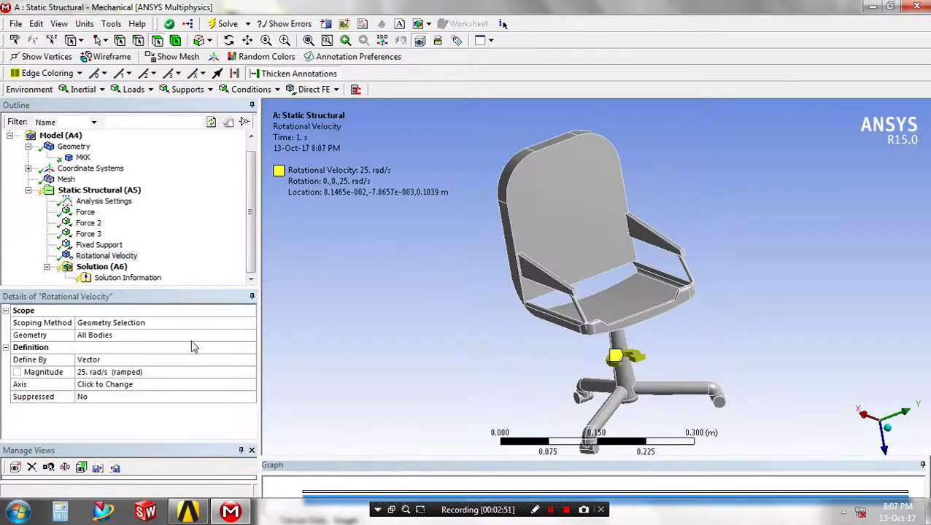
Add a Total Deformation result under Solution and solve the model
left_click(120, 267)
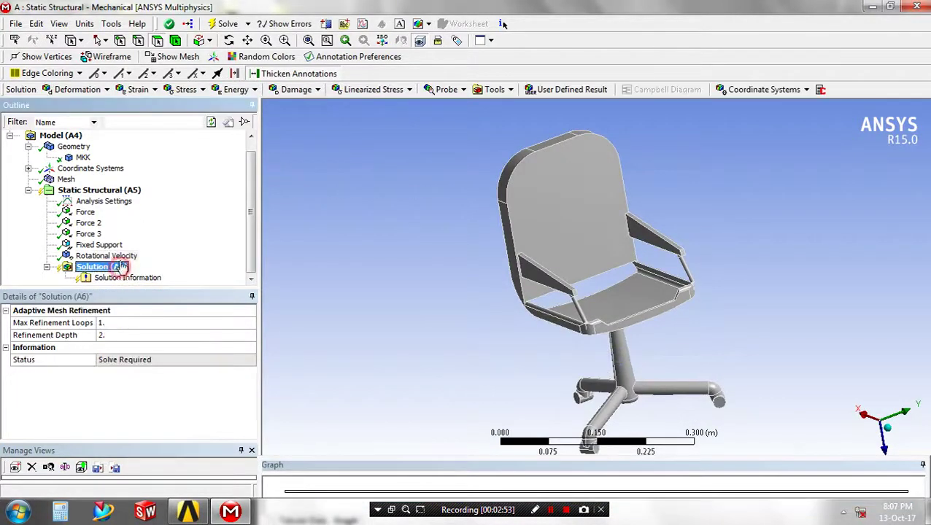
left_click(103, 89)
left_click(106, 104)
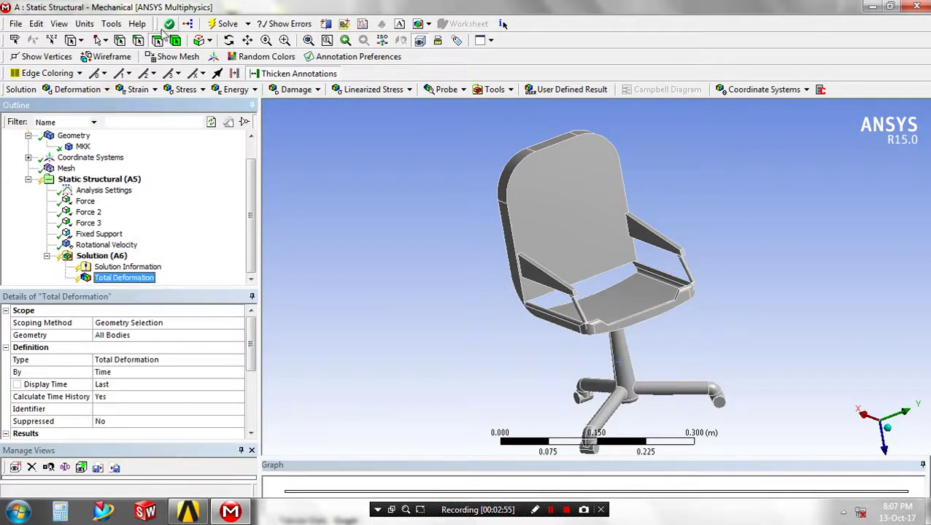
left_click(226, 24)
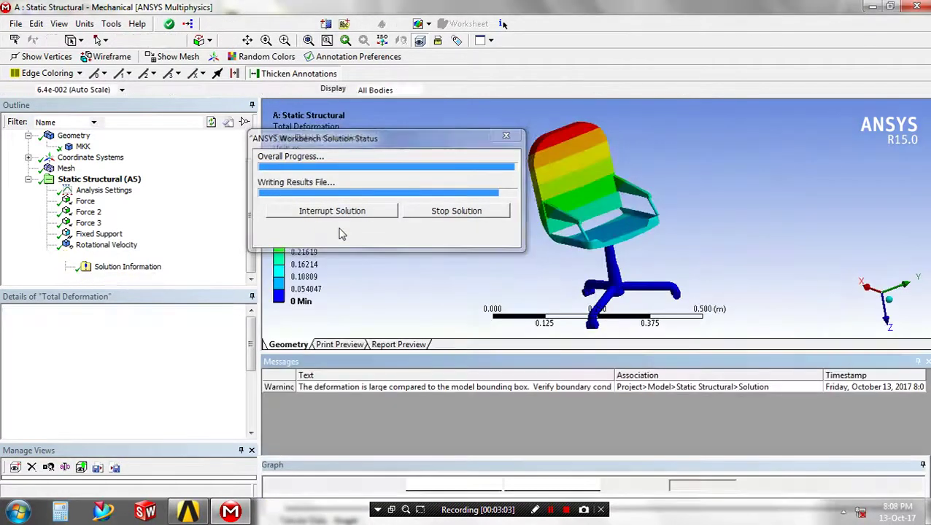
Play the total deformation animation, peaking at 0.48643 m, and rotate the view
left_click_drag(460, 295, 399, 360)
left_click(318, 486)
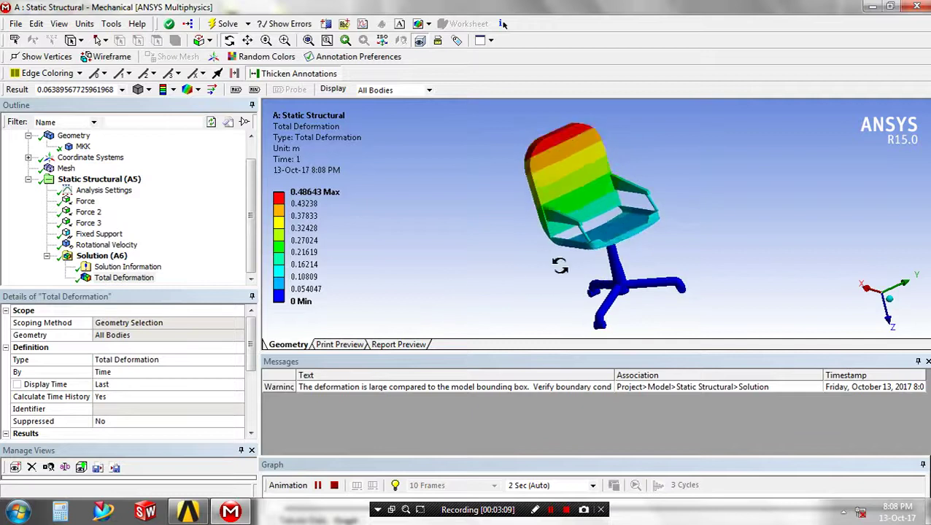
left_click(925, 362)
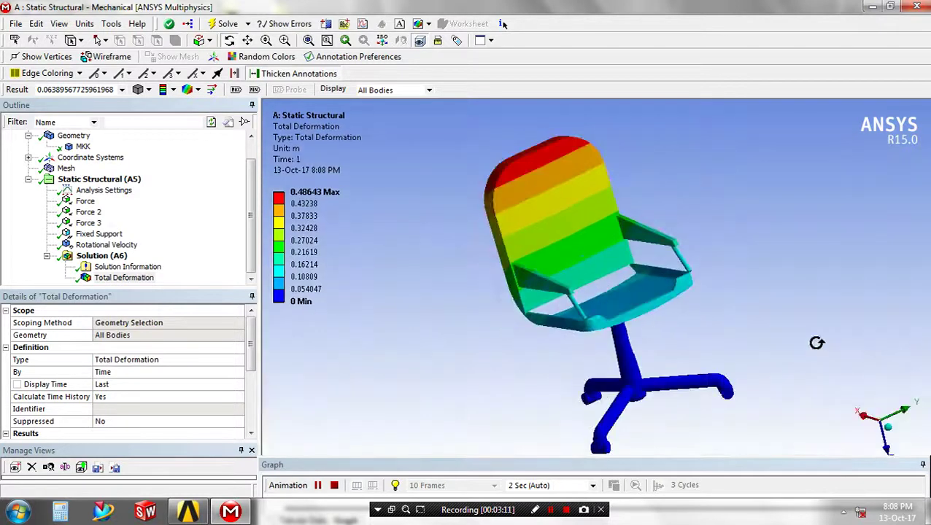
left_click_drag(875, 361, 695, 348)
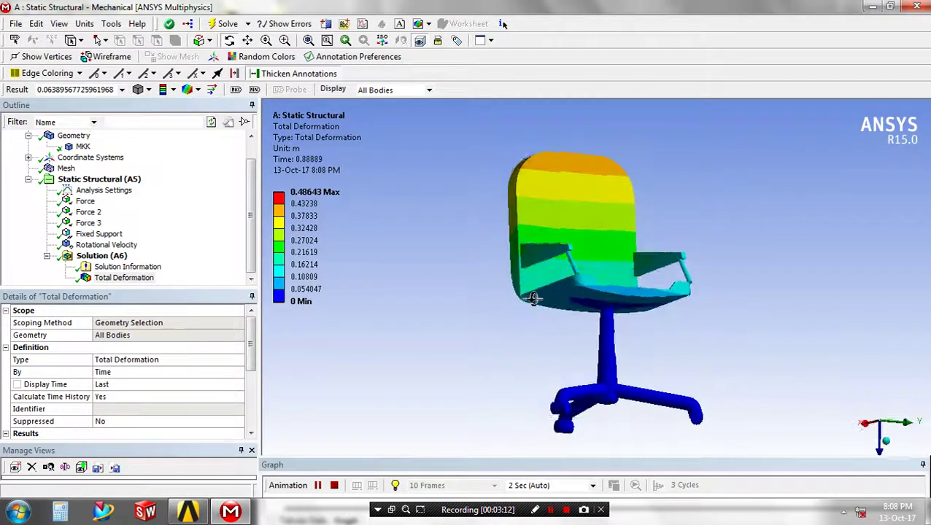
left_click_drag(705, 355, 668, 332)
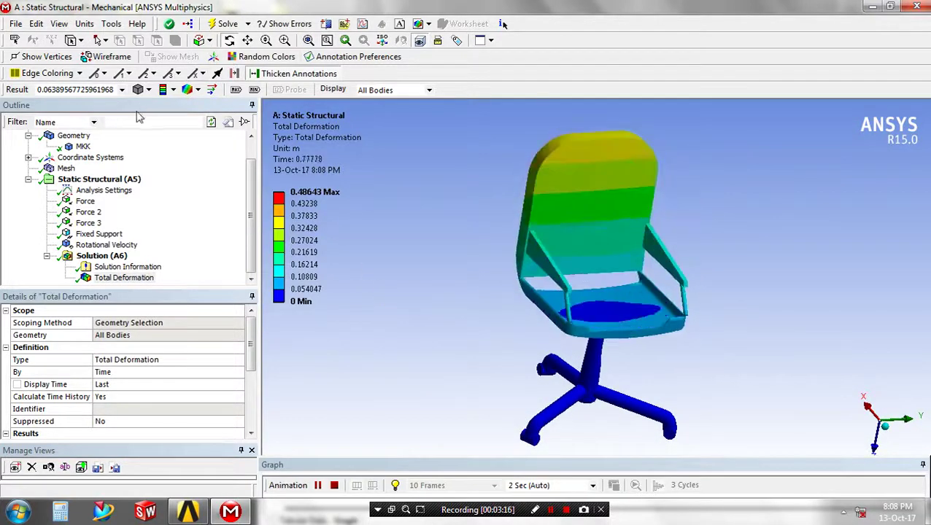
left_click(101, 256)
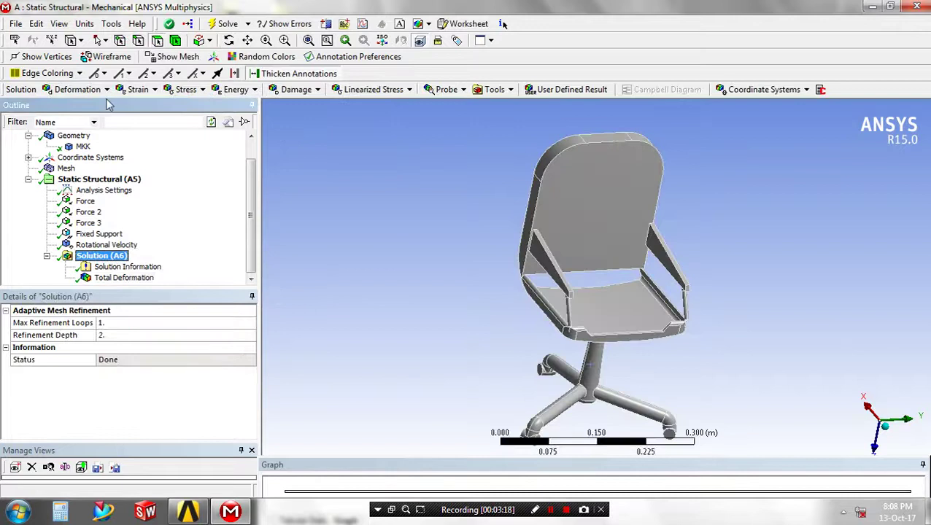
Add and solve Equivalent Elastic Strain (max 0.16044 m/m), then animate it
left_click(137, 89)
left_click(146, 107)
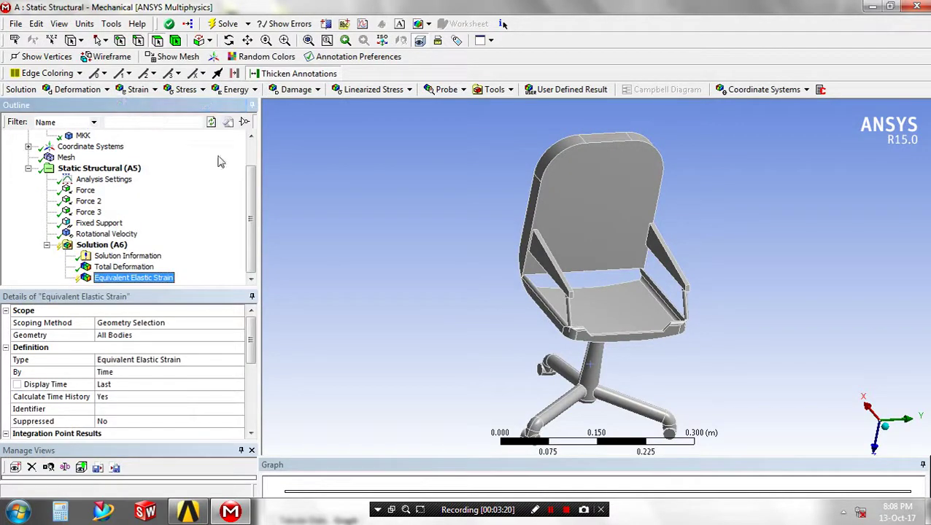
left_click(225, 24)
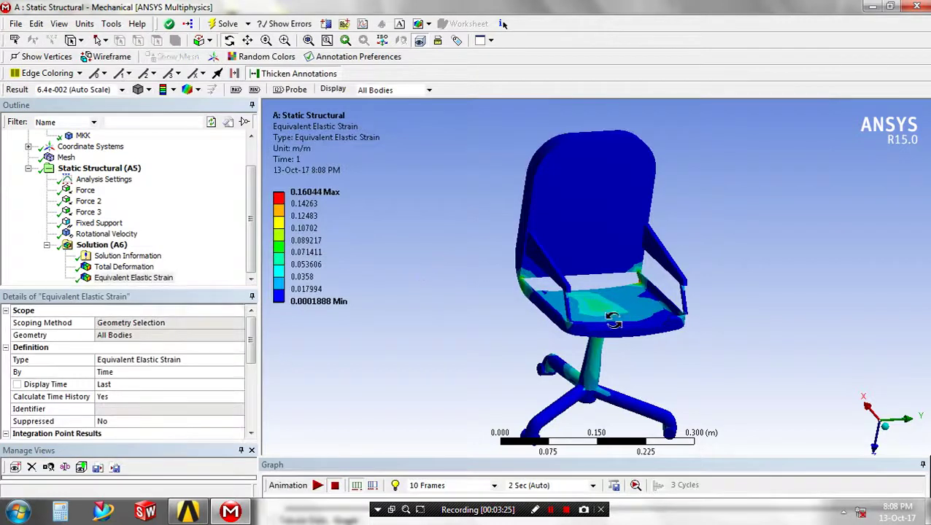
left_click_drag(613, 321, 569, 313)
left_click(316, 486)
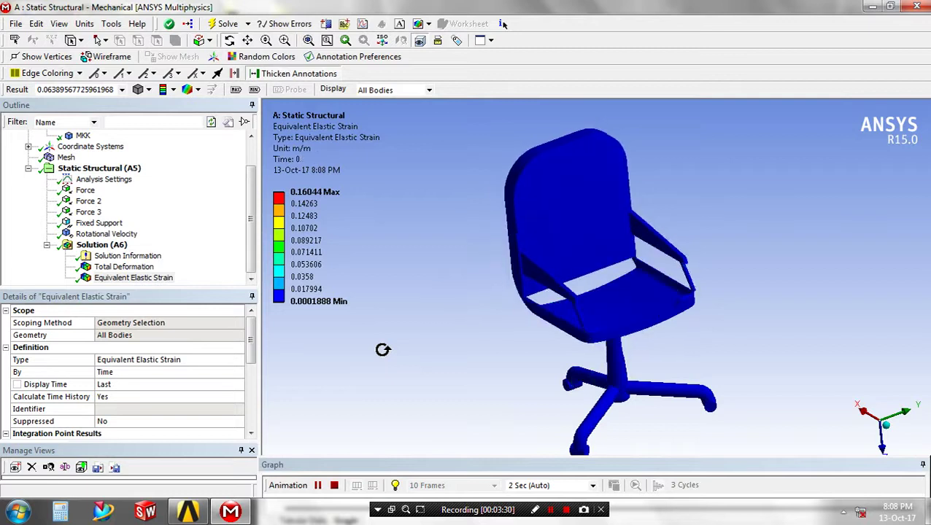
left_click_drag(564, 436, 651, 437)
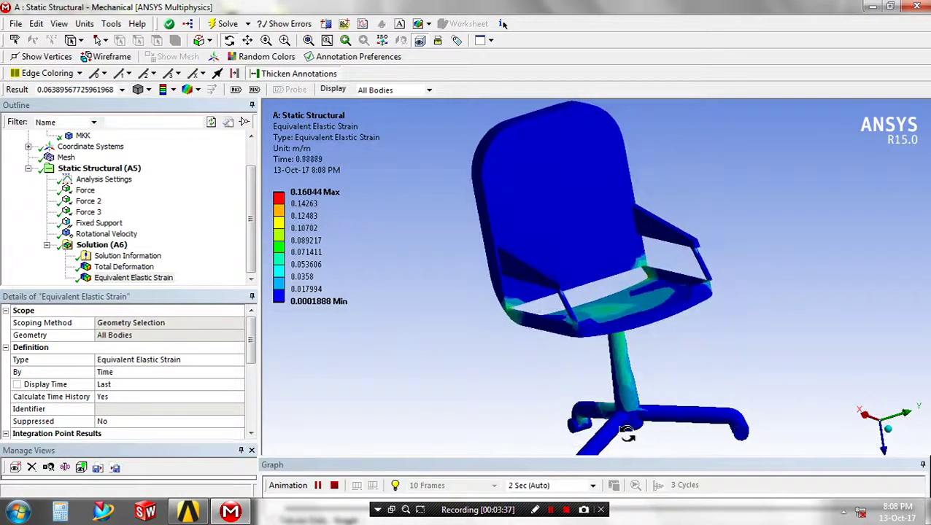
Redisplay and animate Total Deformation, peaking at 0.48643 m at the backrest top, orbiting to the underside
left_click(149, 267)
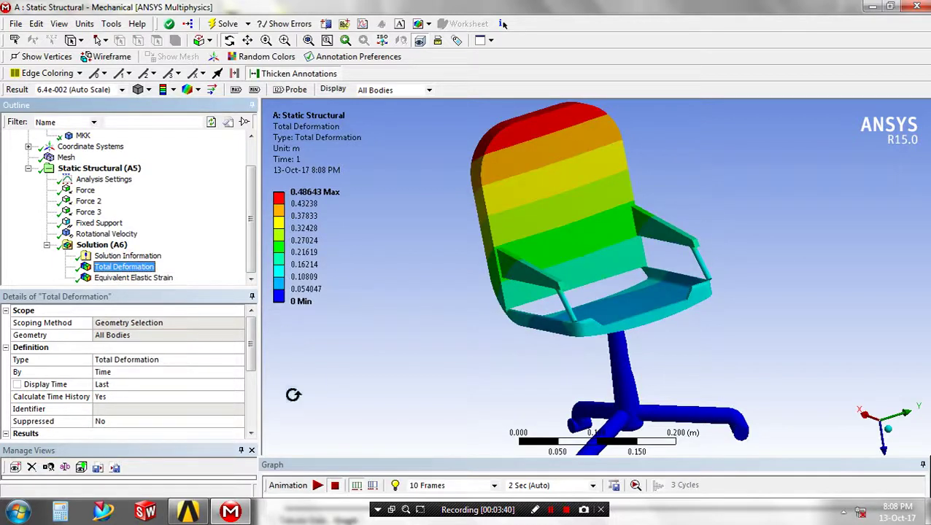
left_click(319, 485)
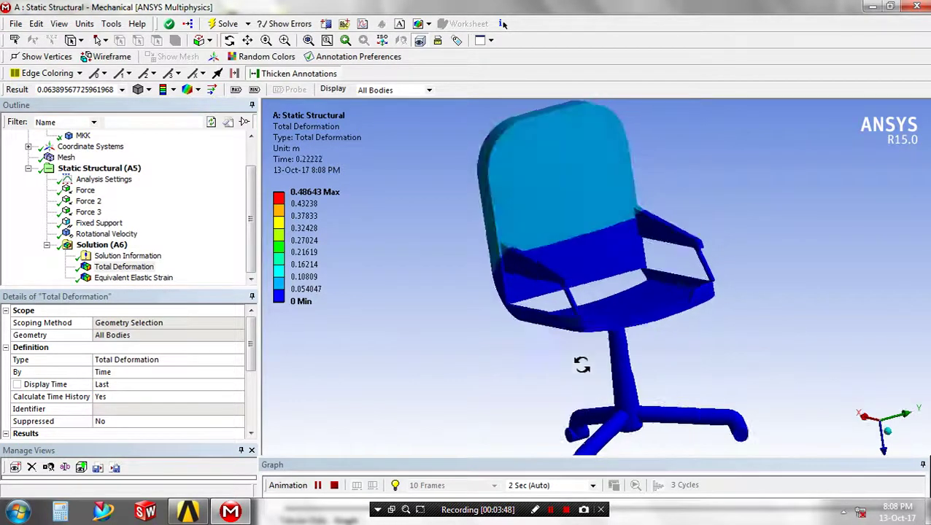
left_click_drag(581, 363, 625, 409)
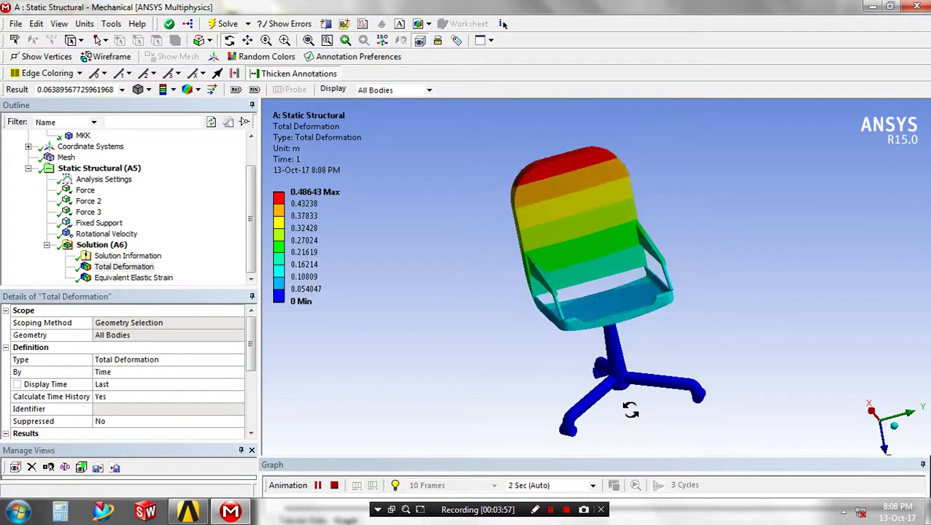